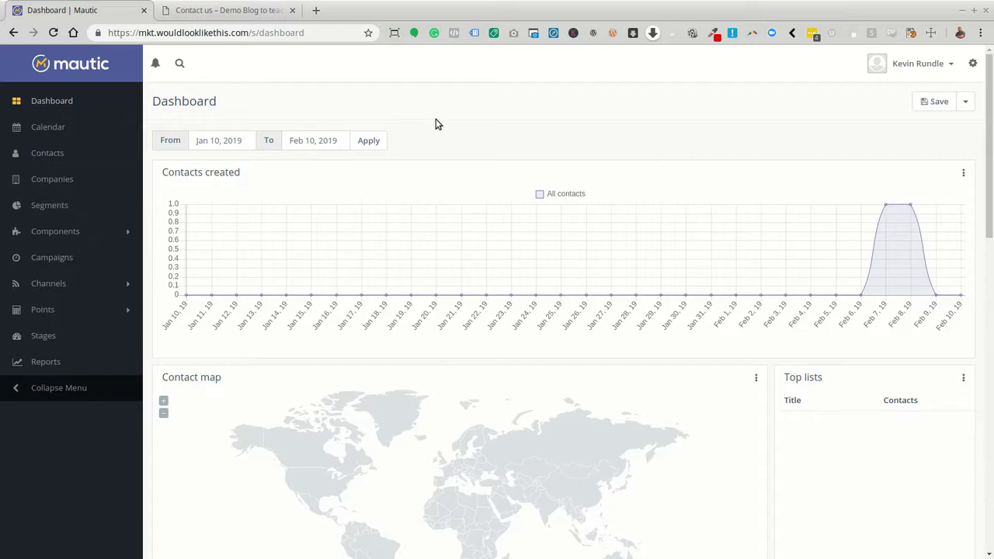
- Open the Contact Us Form for editing and show its fields
click(122, 233)
click(51, 272)
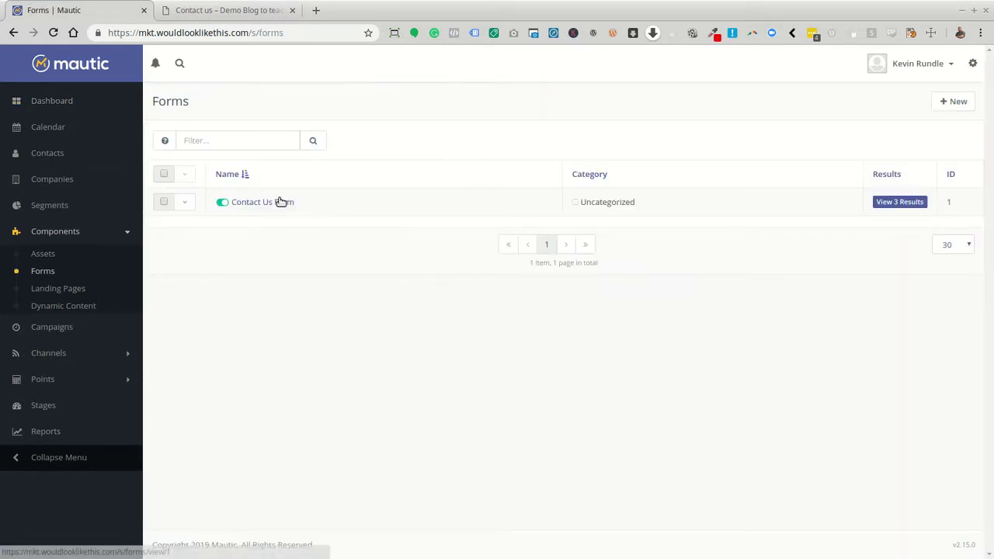
click(275, 202)
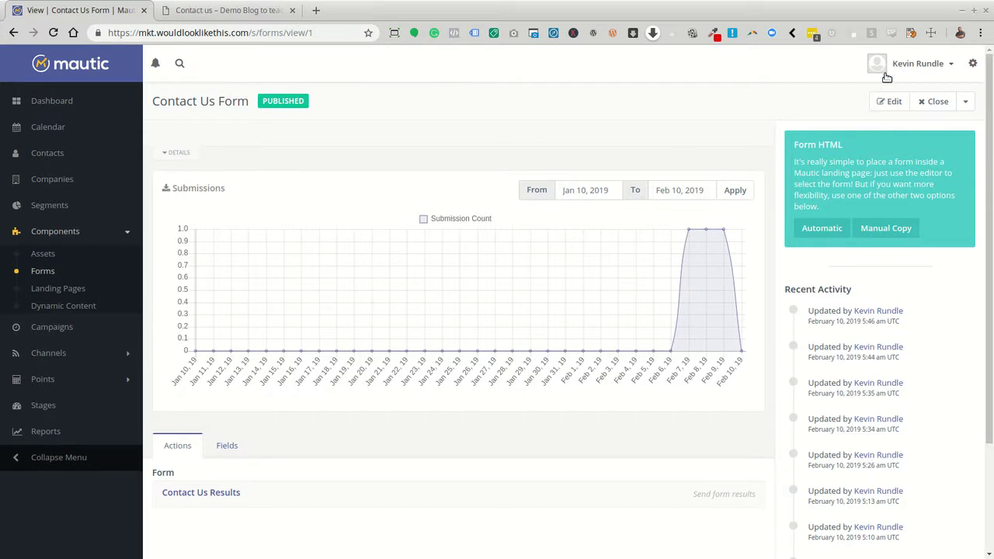
click(889, 101)
click(225, 135)
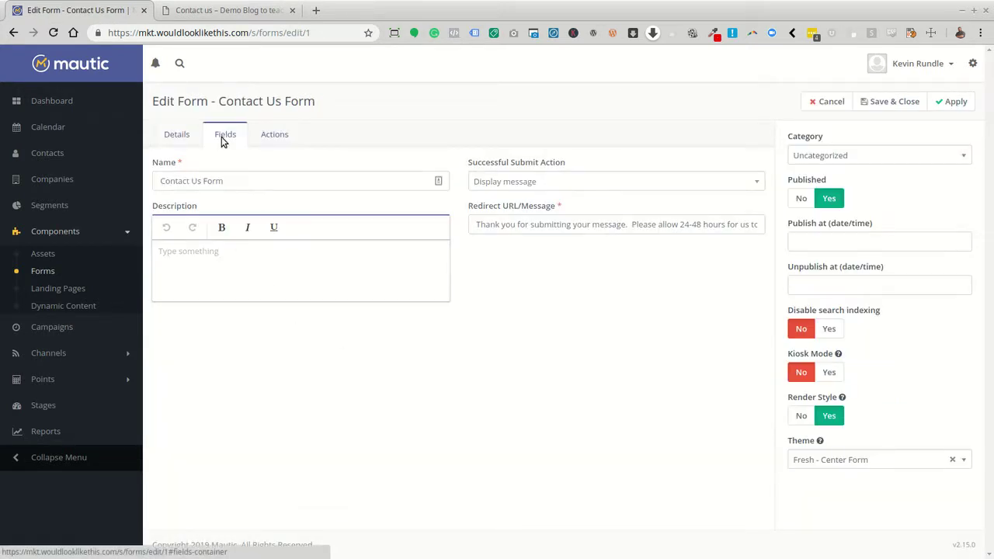
- Add an HTML area field with the header "Form Styles" and set Show header to No
click(340, 167)
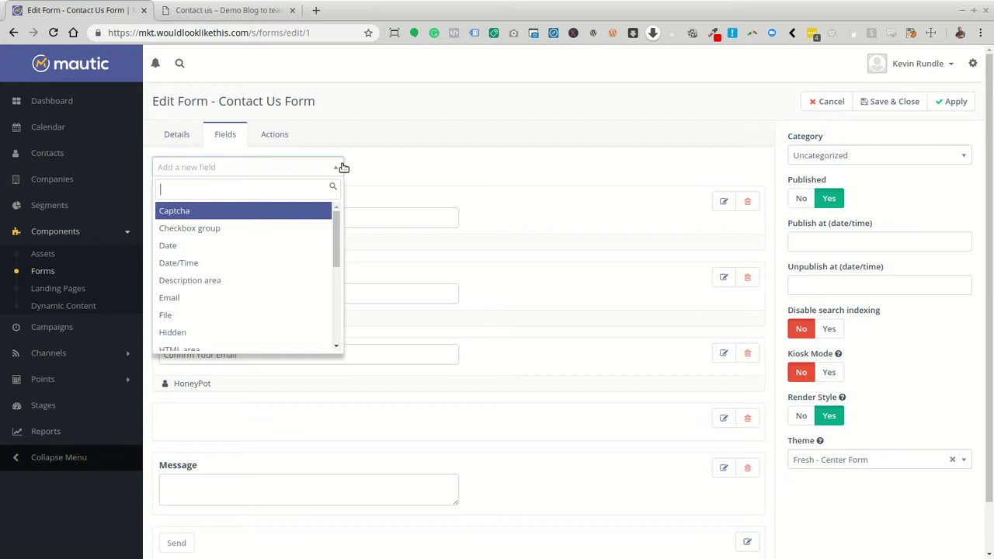
click(278, 344)
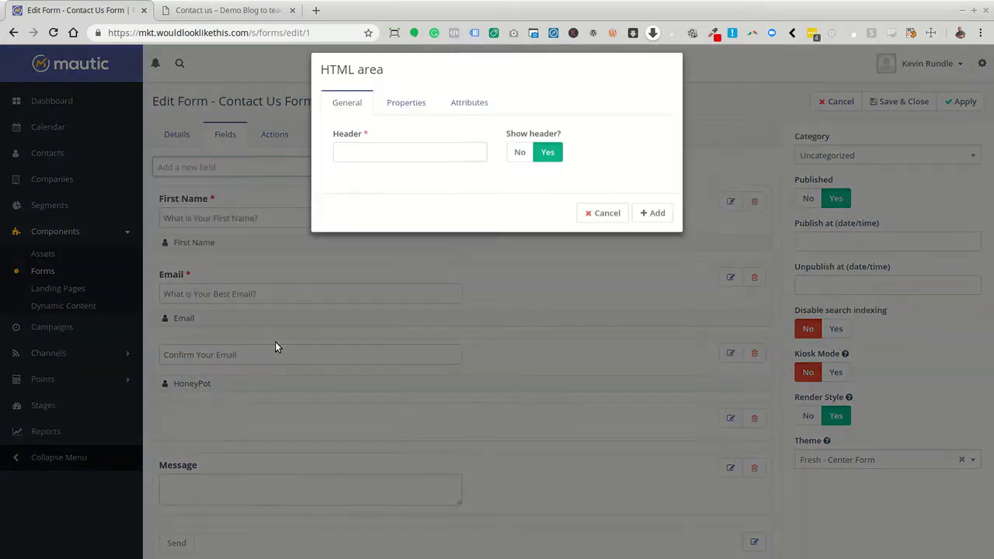
click(374, 166)
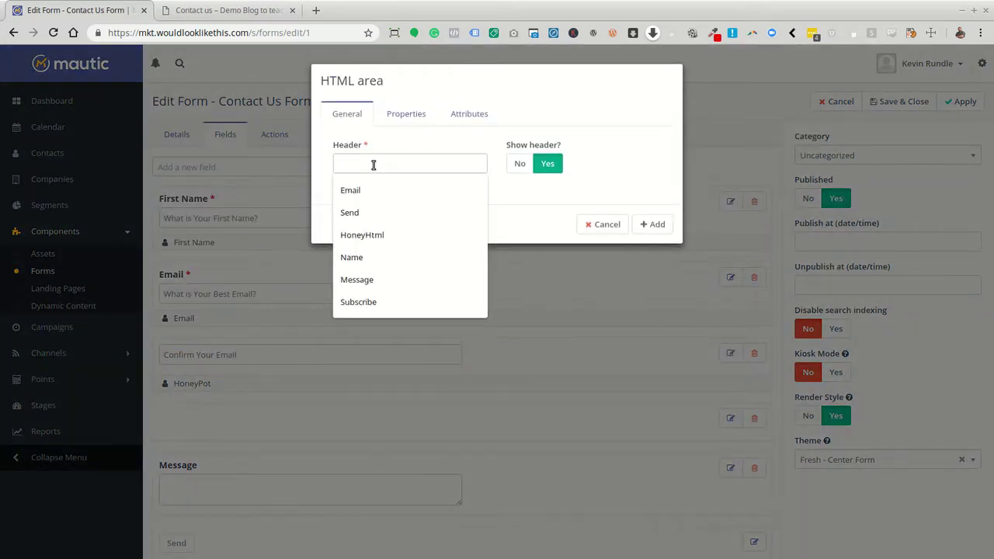
text(Forma)
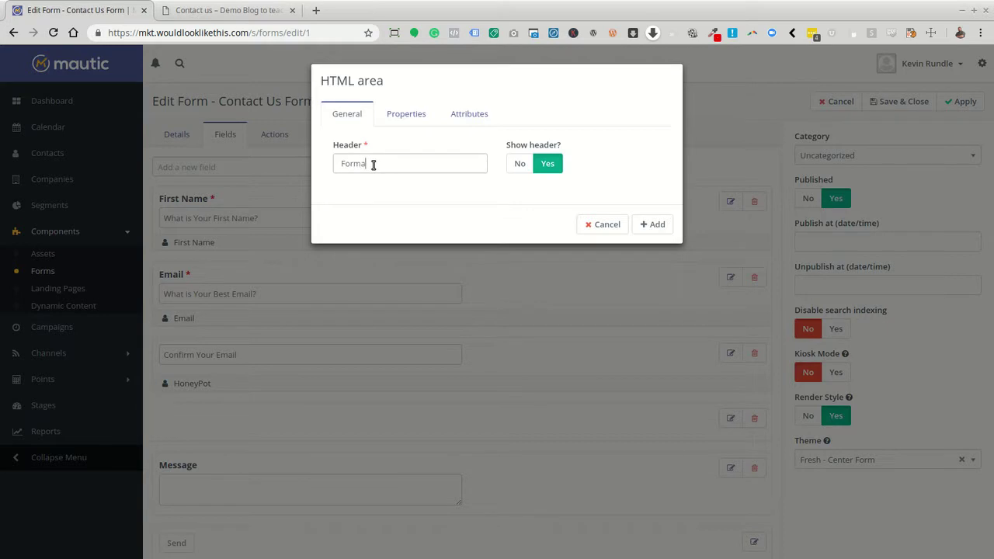
key(BackSpace)
text( Styles)
click(518, 164)
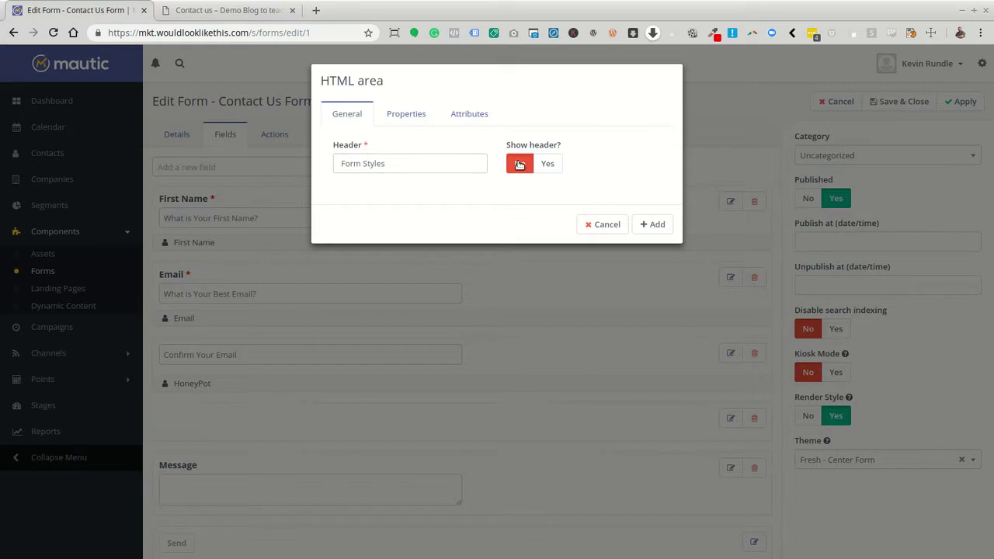
click(653, 227)
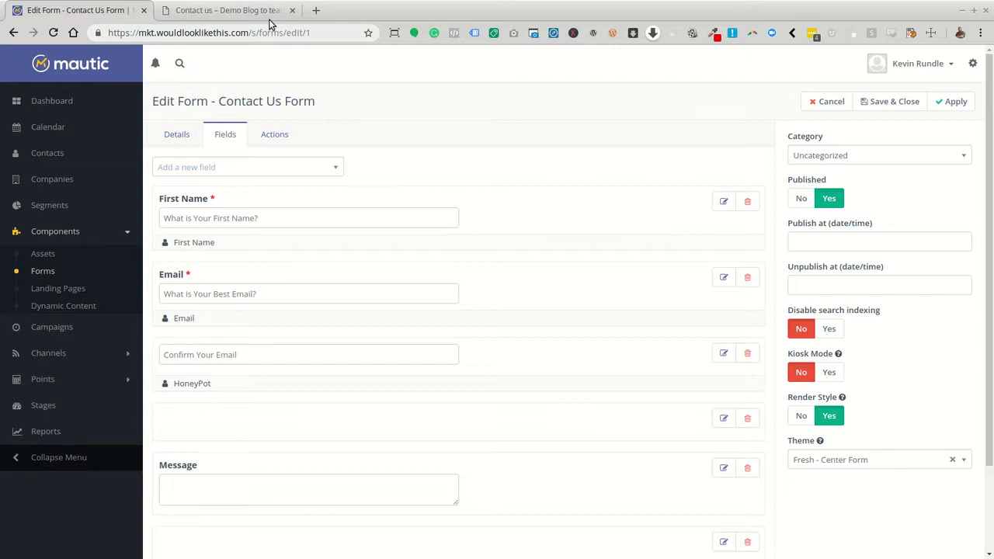
- Check the live Contact Us page, and move the Form Styles HTML area above the First Name field
click(241, 9)
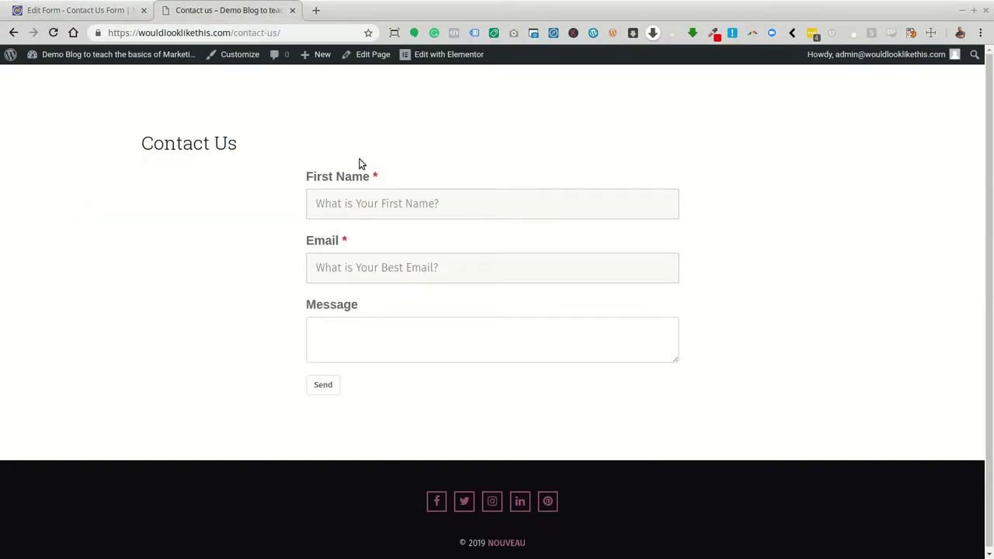
click(72, 10)
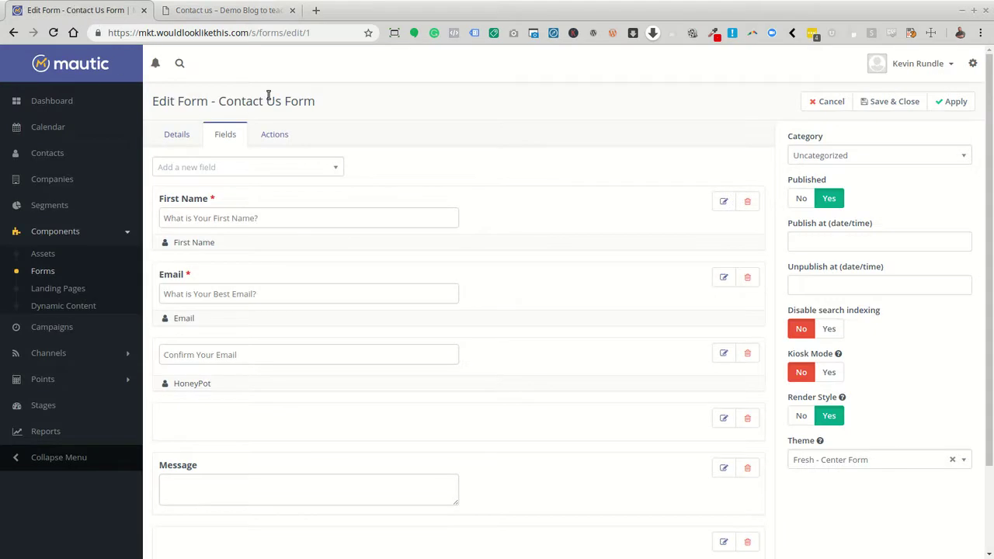
scroll(233, 536, down, 3)
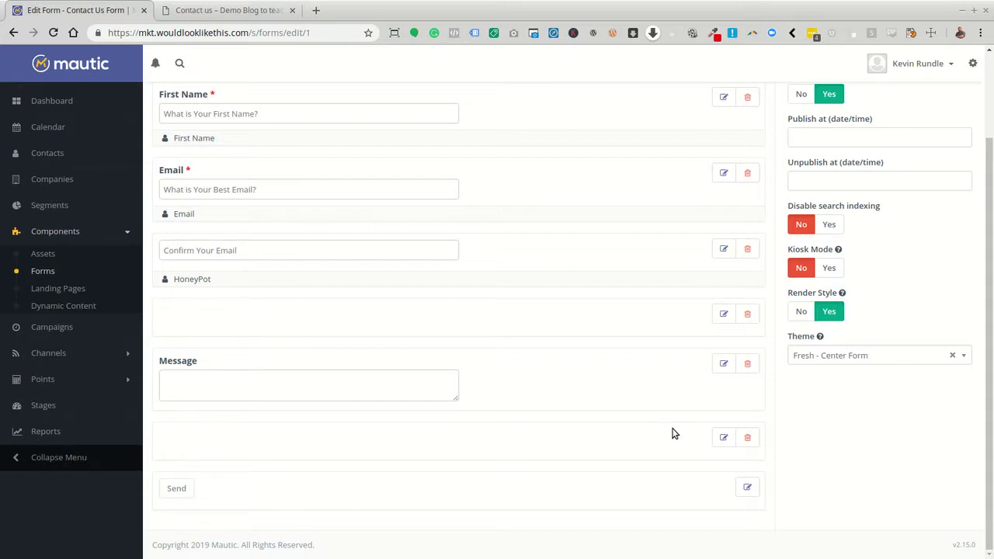
click(719, 437)
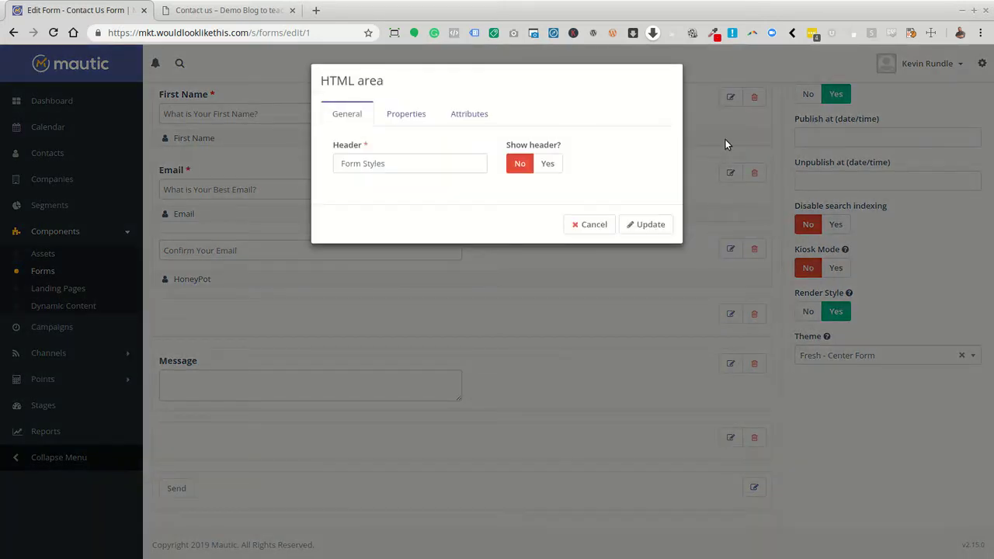
click(590, 226)
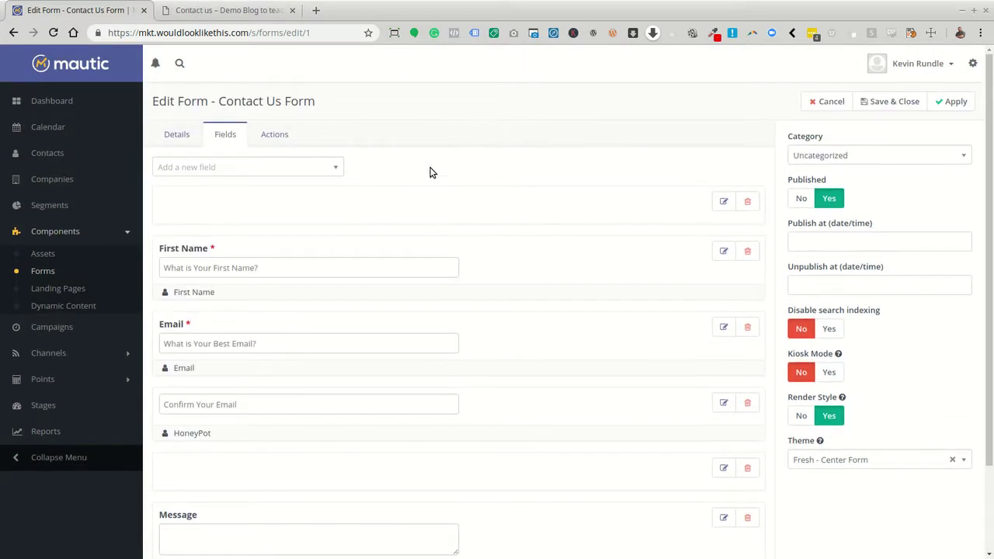
- Enter <style> and </style> tags with an empty line between them as the content of the Form Styles HTML area
click(721, 202)
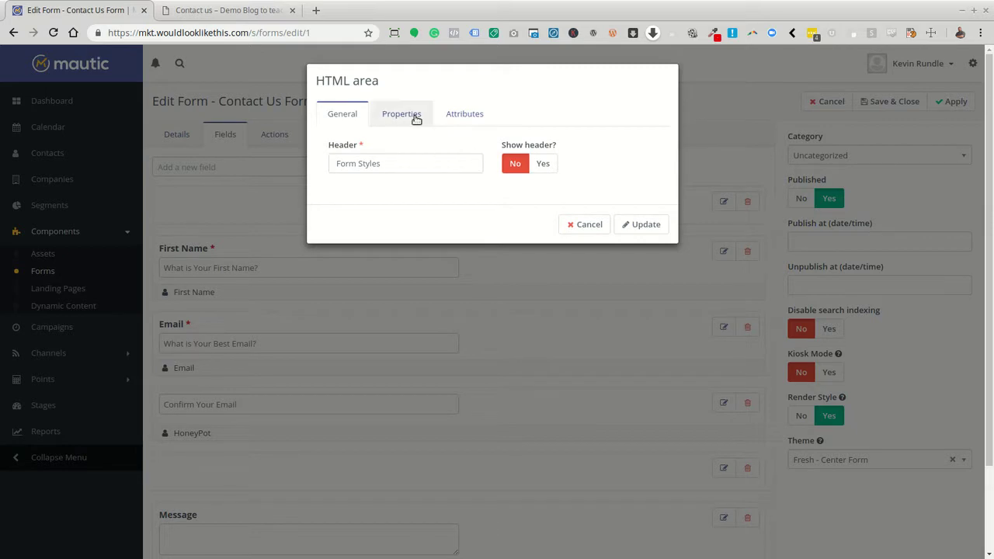
click(411, 114)
click(387, 172)
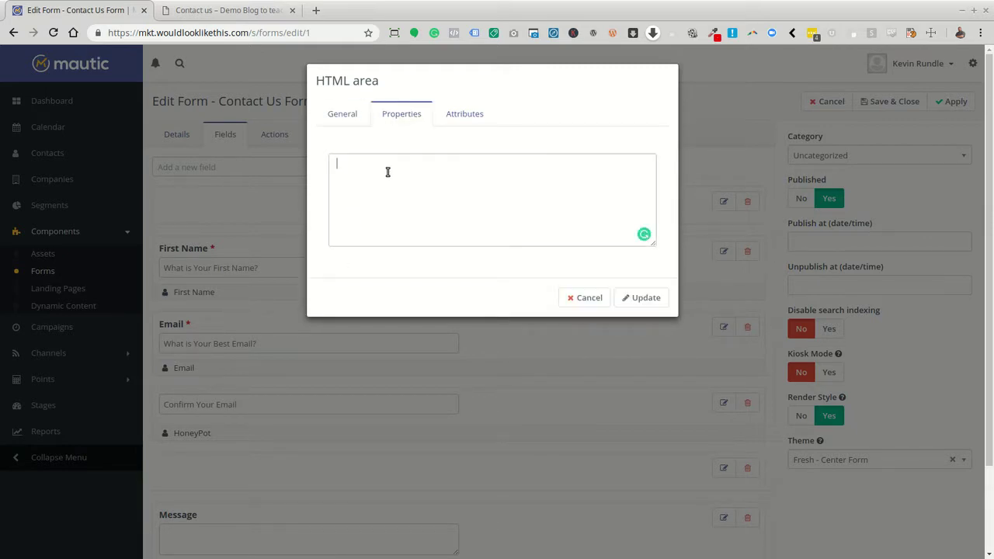
text(S)
key(BackSpace)
text(<style>)
key(Return)
key(Return)
text(</style>)
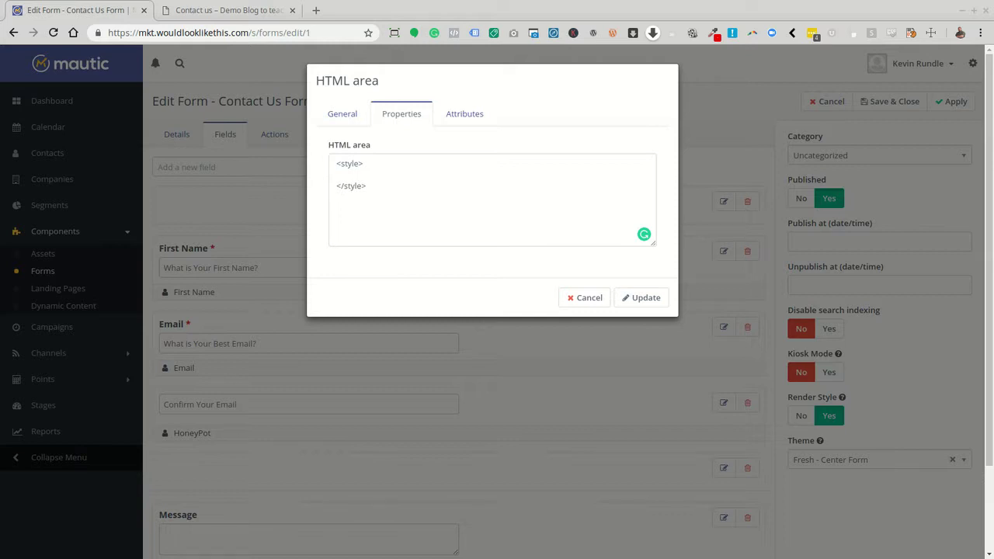
- Search the web for "form css" in a new browser tab and open Sanwebe's "10 CSS HTML Form Designs" result
click(318, 11)
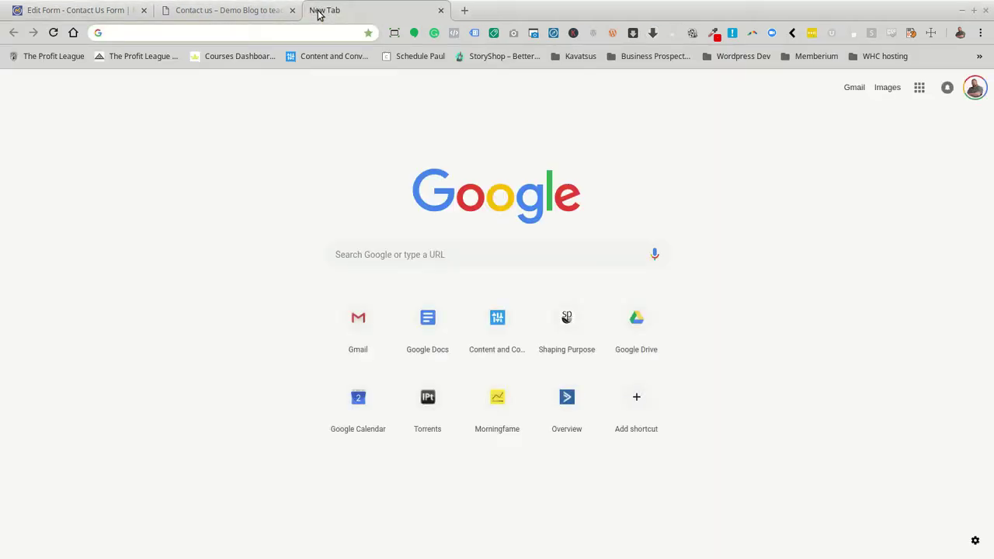
text(fop)
key(BackSpace)
text(rm)
key(Delete)
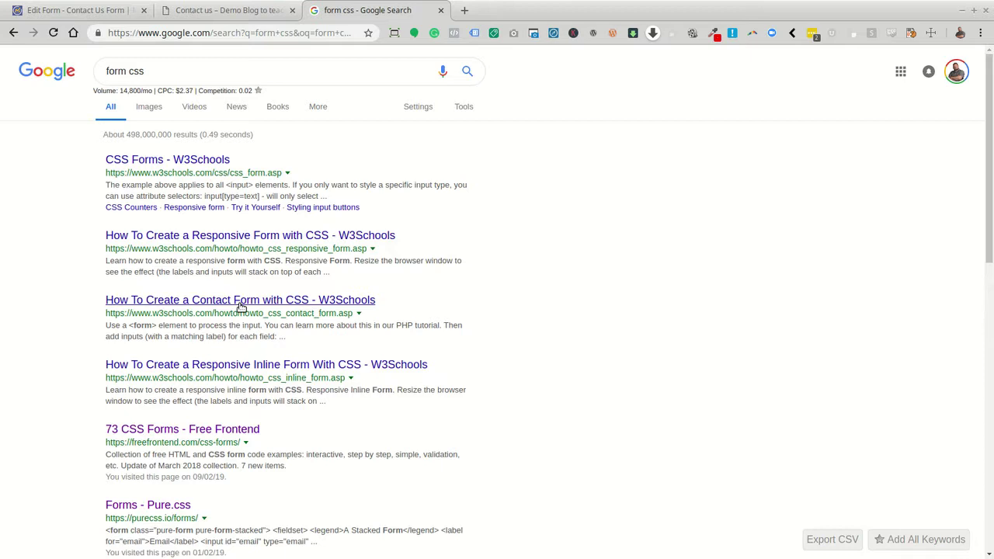
scroll(228, 455, down, 1)
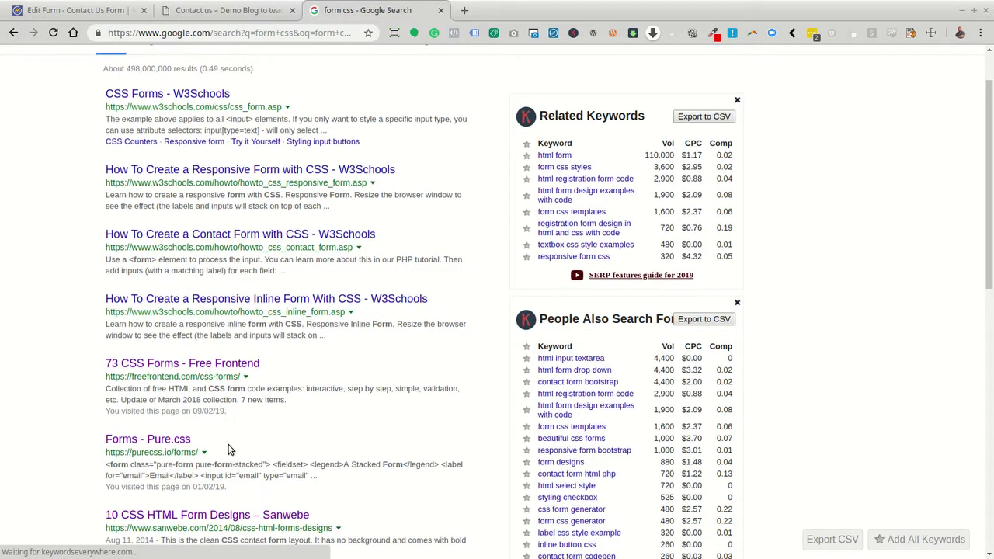
scroll(298, 311, down, 3)
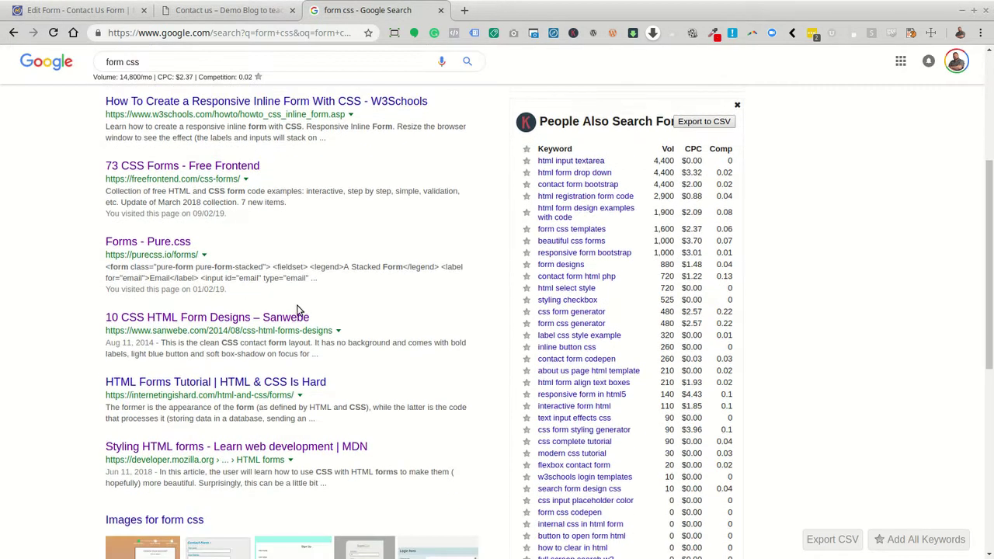
click(186, 320)
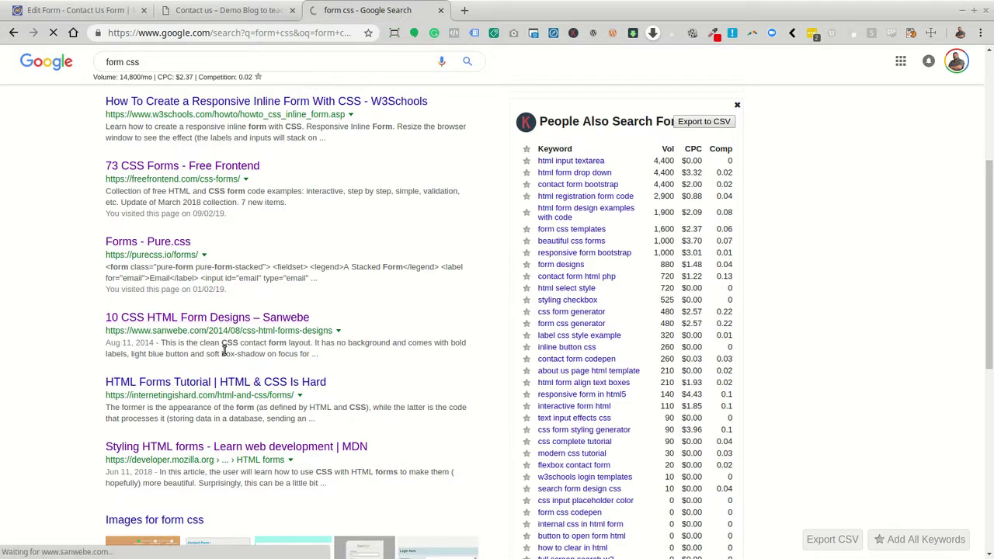
- Browse the form designs to Form Style 4 and display its CSS code
scroll(316, 231, down, 5)
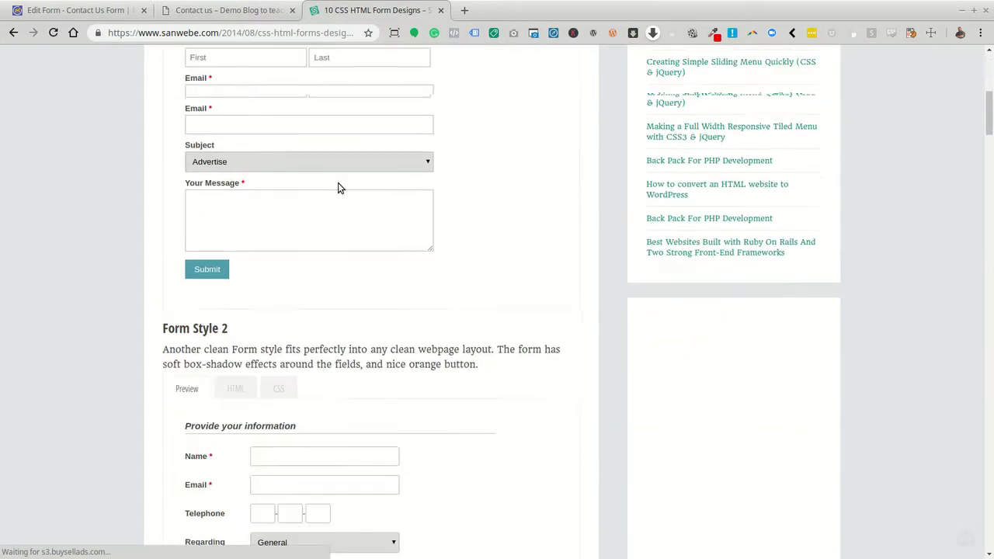
scroll(338, 186, down, 15)
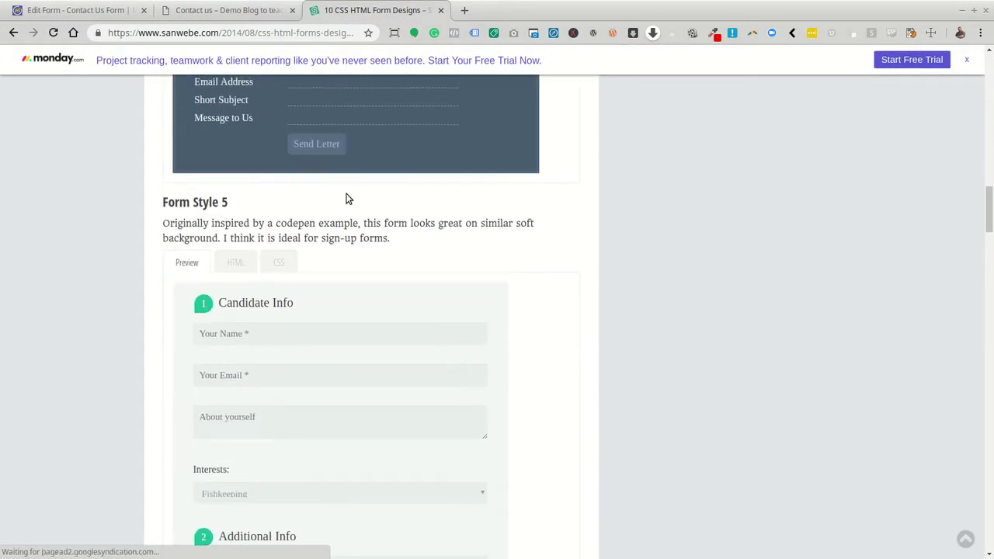
scroll(347, 199, up, 2)
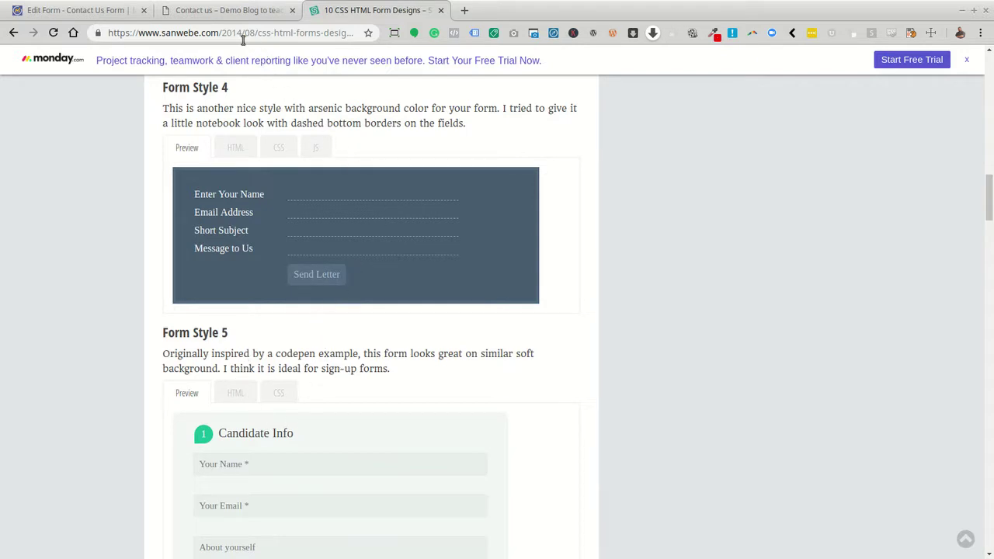
click(278, 150)
drag(184, 204, 240, 355)
click(245, 222)
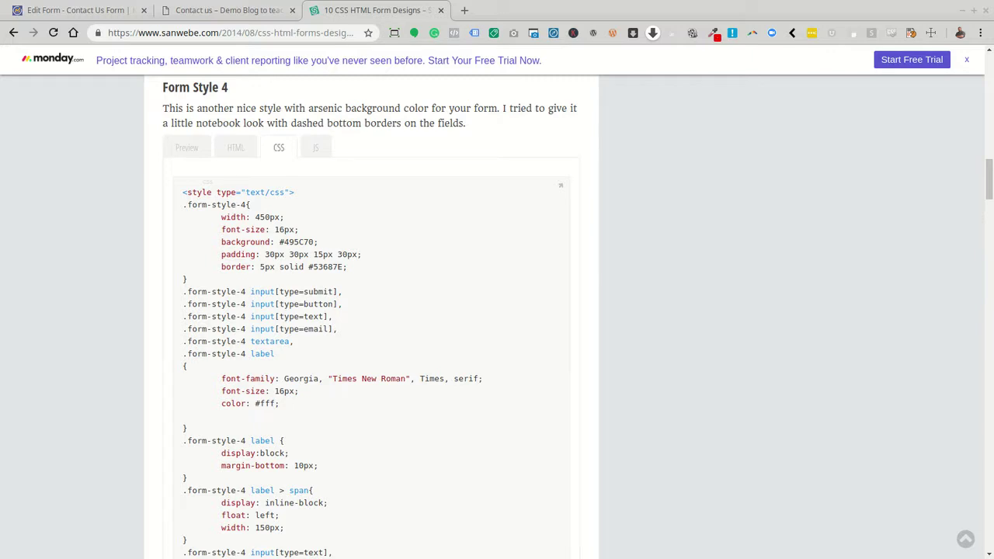
- Paste the CSS adapted to the Mautic contact form between the style tags of the Form Styles HTML area and review it
click(223, 9)
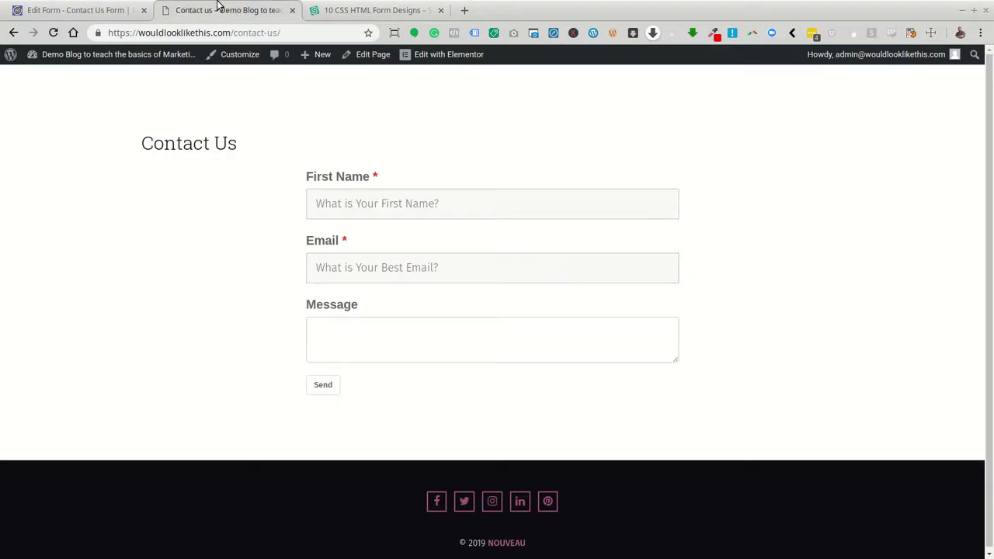
click(70, 11)
click(349, 176)
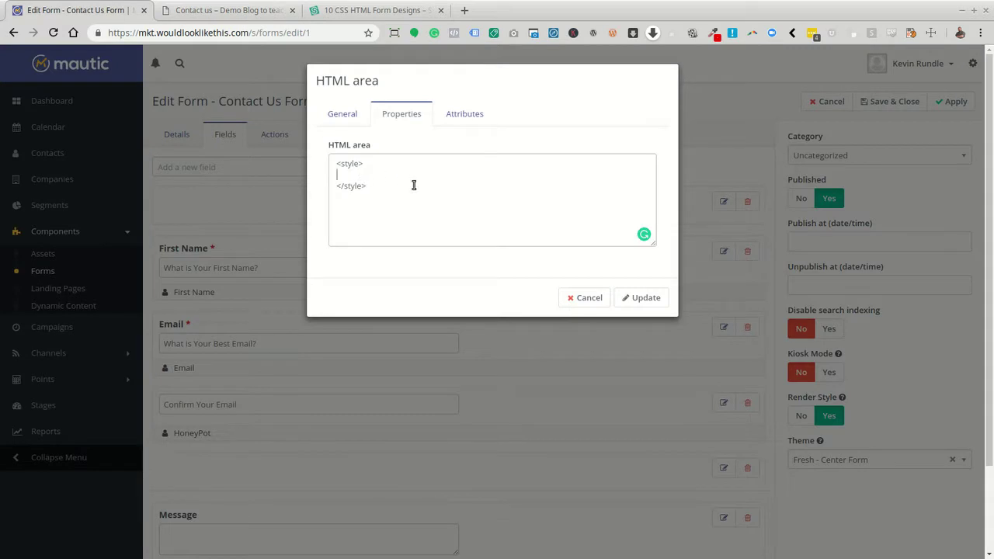
key(ctrl+v)
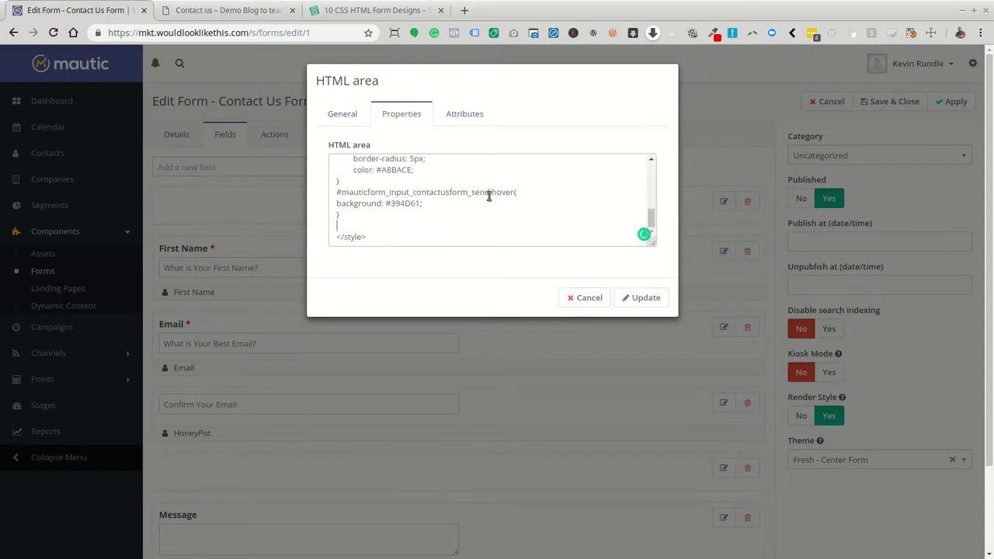
scroll(435, 198, up, 5)
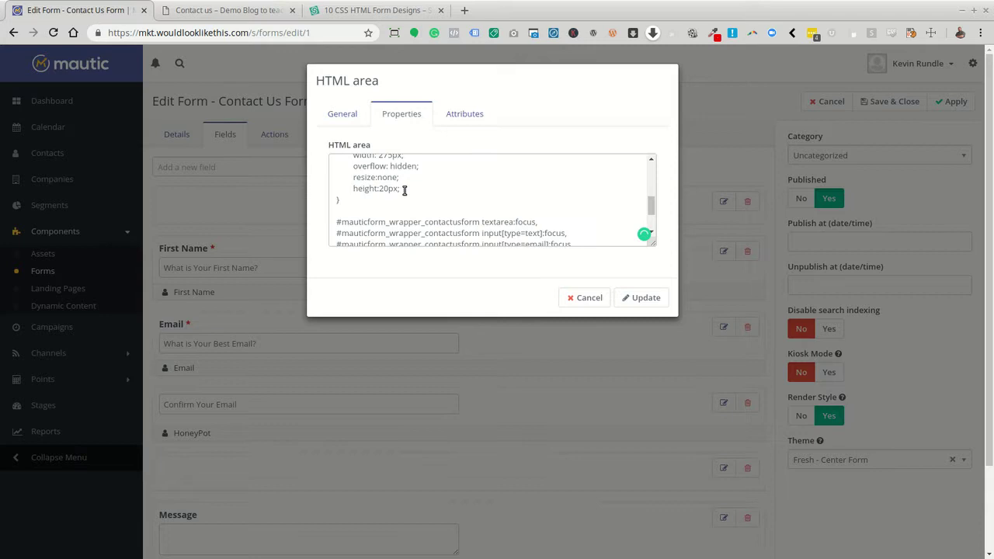
scroll(427, 209, down, 1)
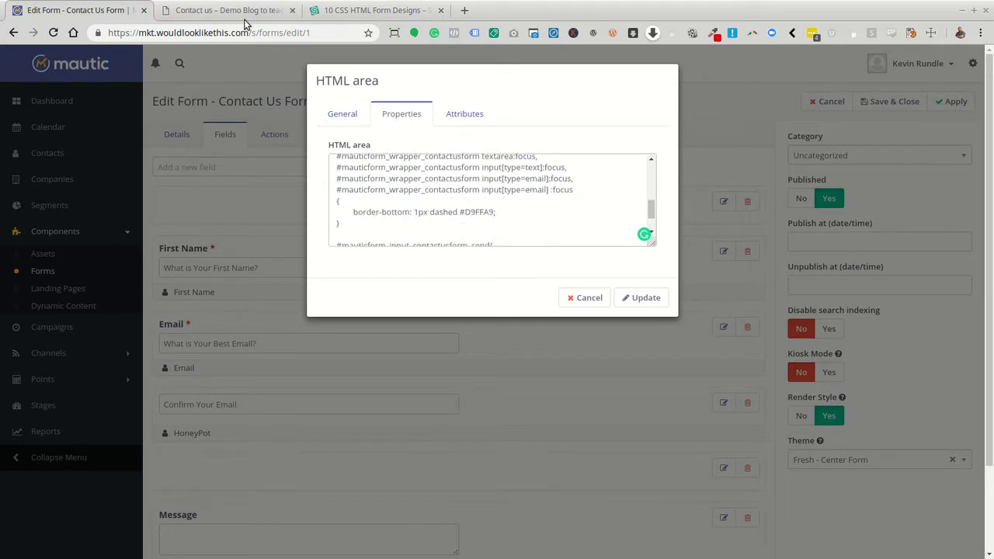
- Inspect the Send button on the live Contact Us page to examine its element ID and wrapper in the page code
click(227, 10)
right_click(332, 379)
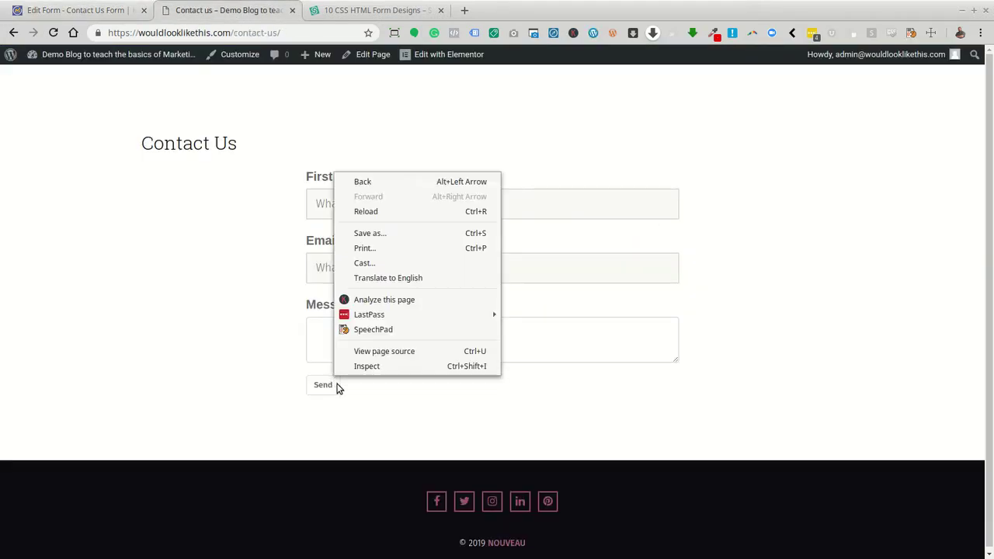
click(423, 366)
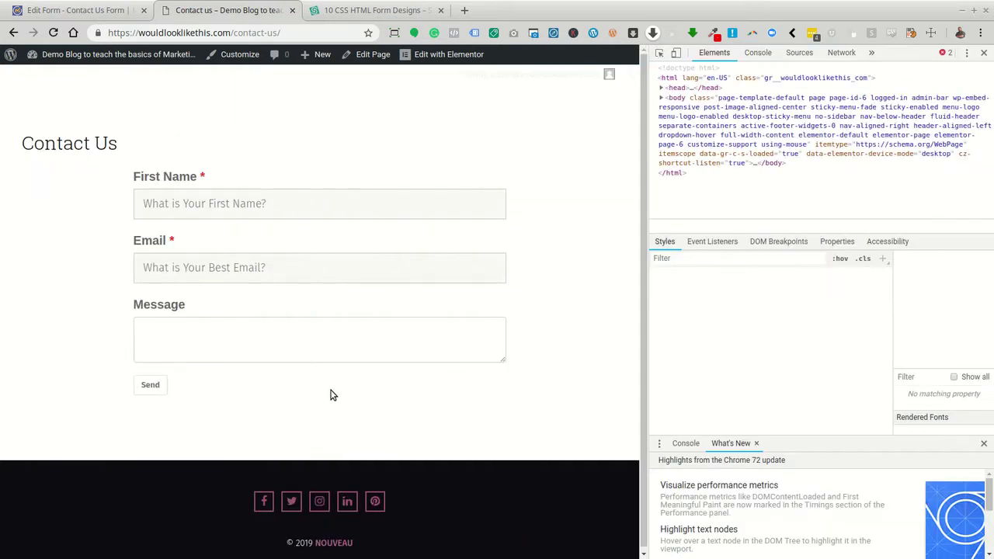
right_click(225, 390)
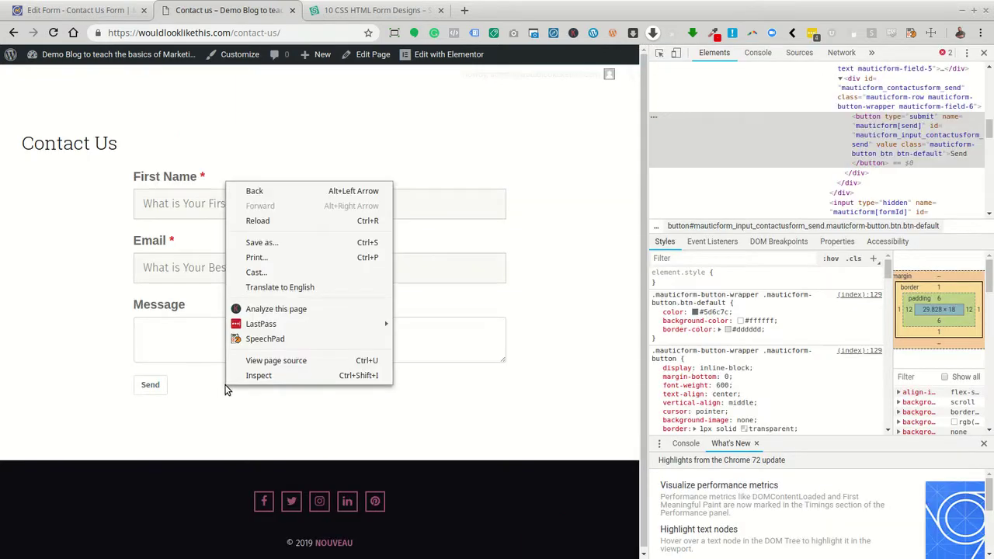
click(324, 383)
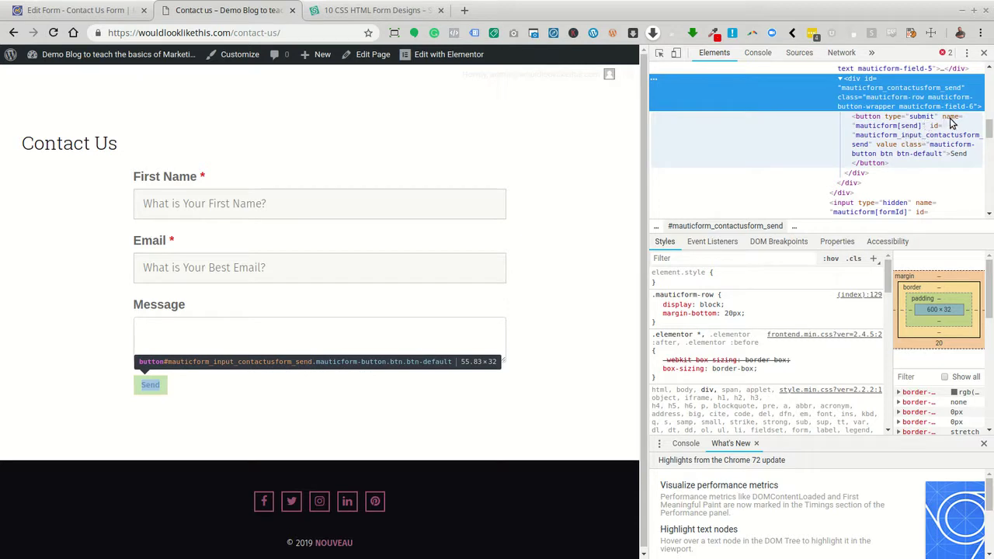
- Select the Send button's ID in the live page code and compare it with the hover selector in the Form Styles CSS
double_click(870, 144)
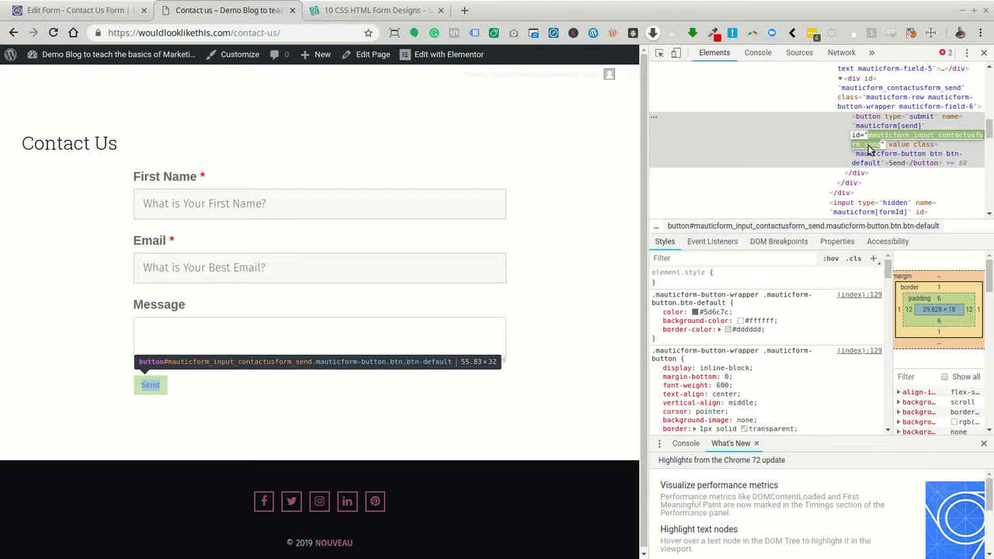
click(91, 17)
scroll(411, 240, down, 5)
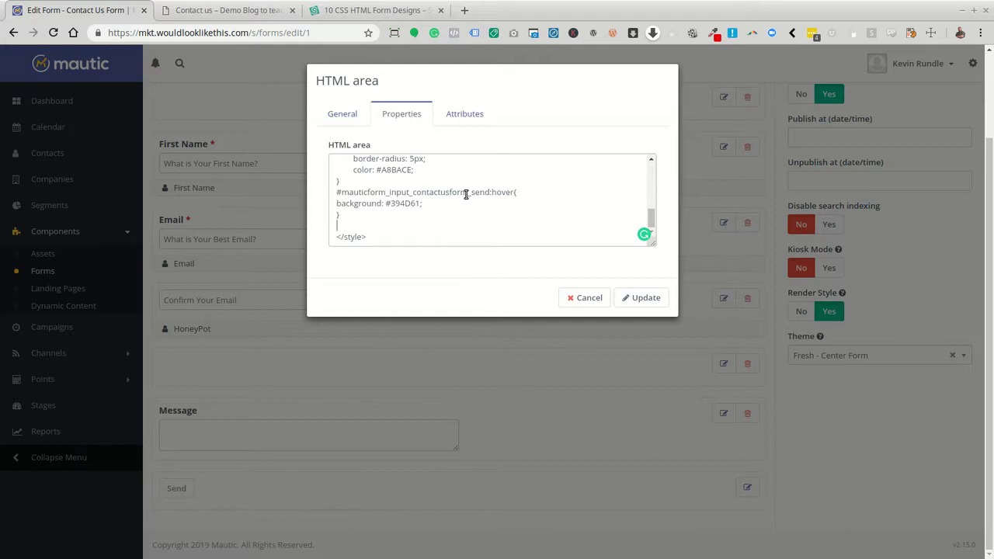
scroll(476, 195, up, 2)
scroll(477, 189, down, 2)
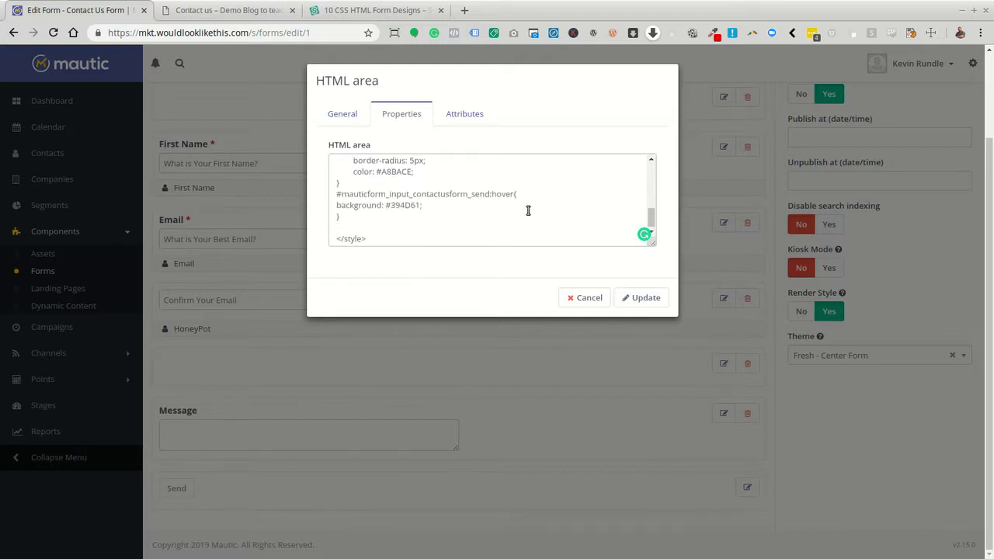
- Update the Form Styles HTML area and apply the changes to the Contact Us form
click(641, 298)
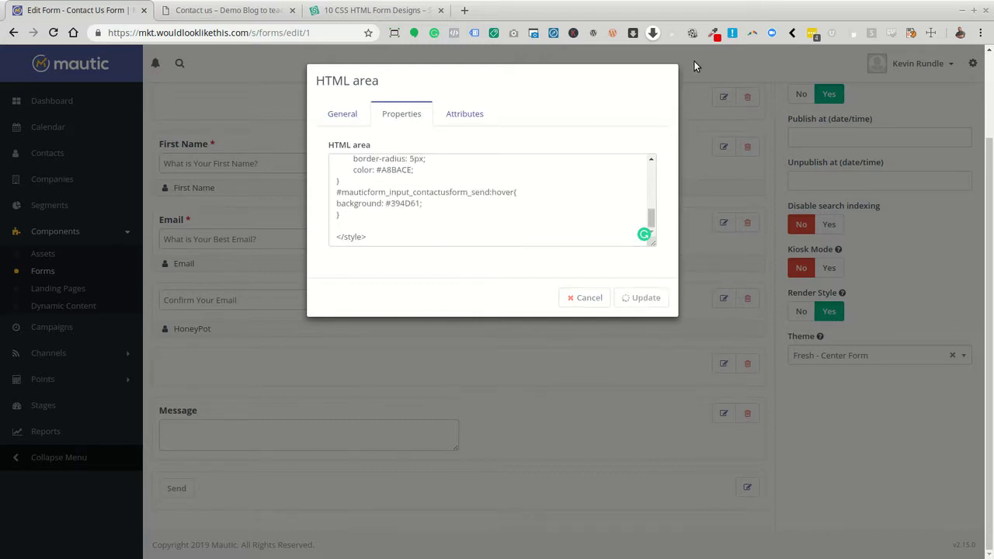
scroll(632, 253, up, 2)
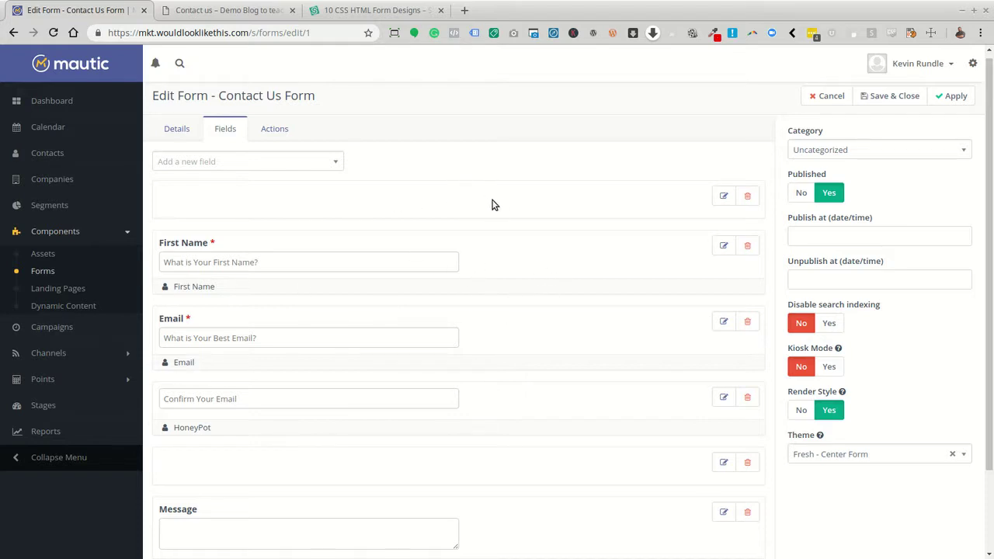
click(951, 95)
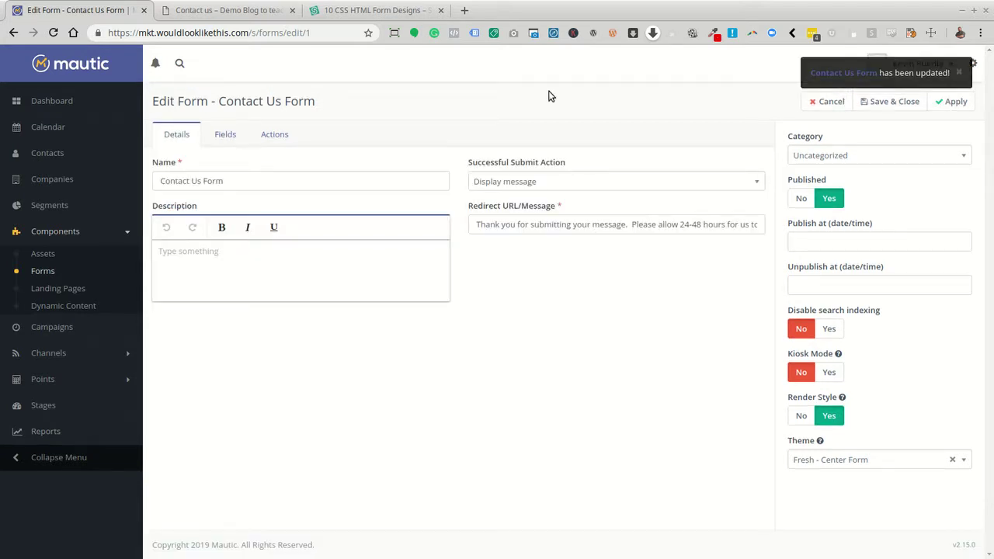
- Reload the live Contact Us page, check its Email and First Name fields, and close the developer tools
click(224, 8)
click(53, 32)
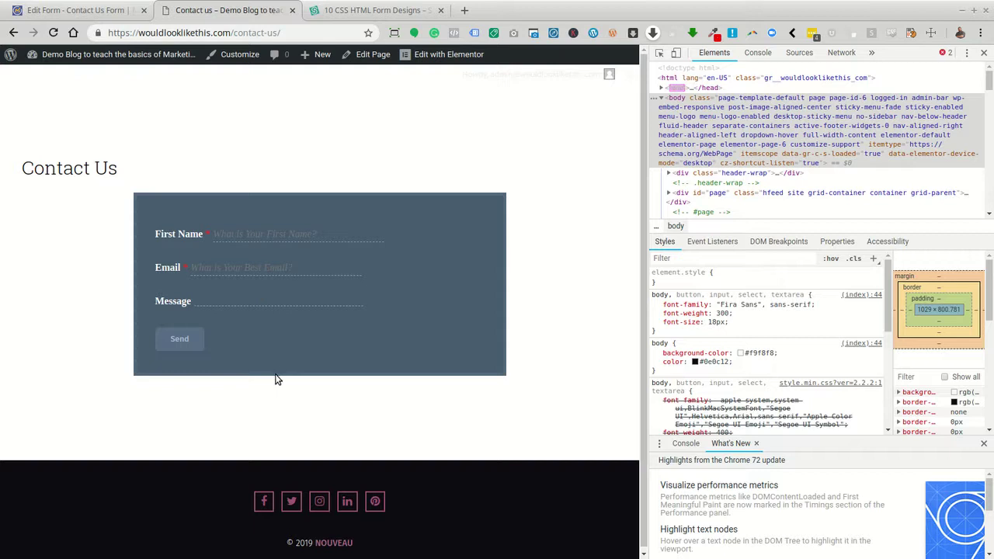
click(284, 265)
click(342, 235)
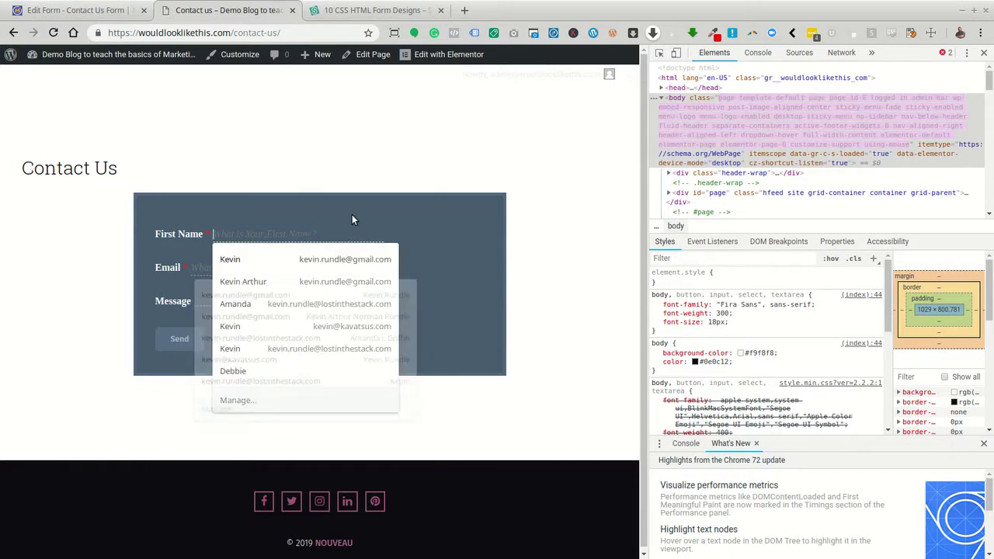
click(508, 123)
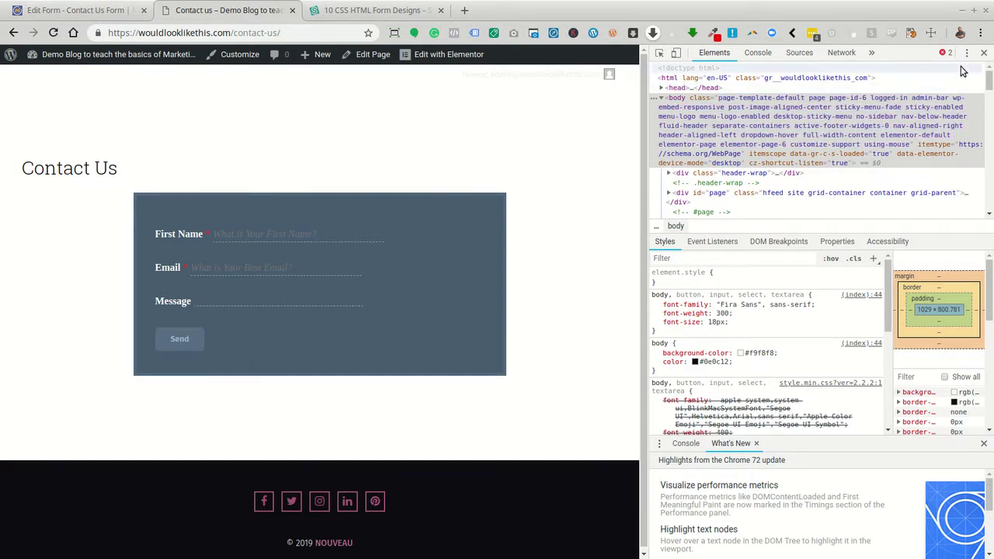
click(984, 52)
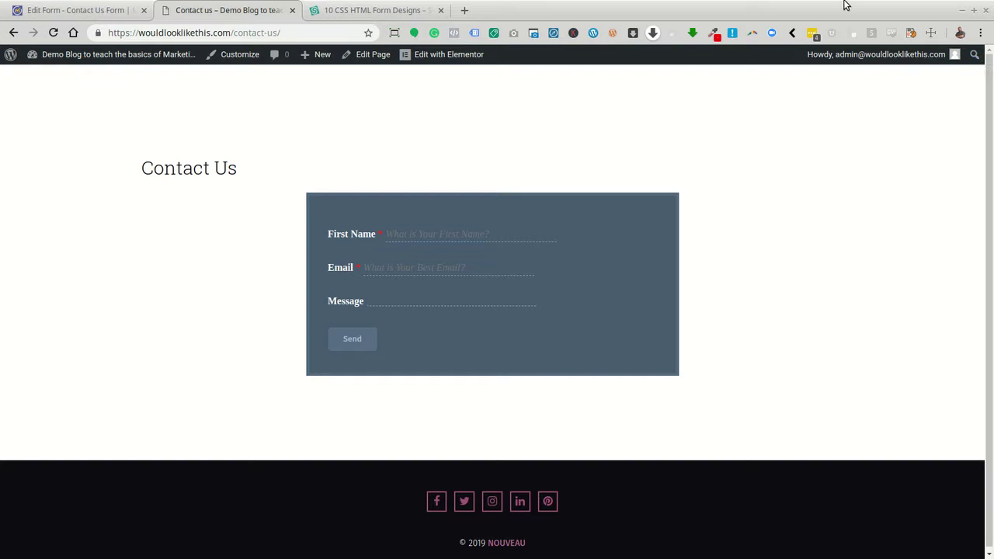
- Replace the CSS between the Form Styles style tags with the adapted Form Style 5 CSS, apply the form and reload the live page
click(76, 10)
click(229, 134)
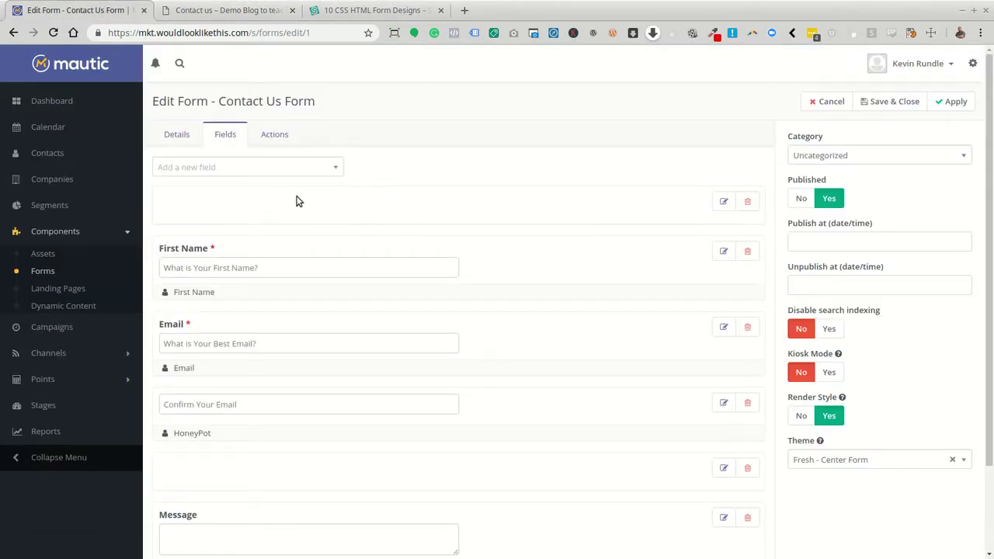
click(723, 203)
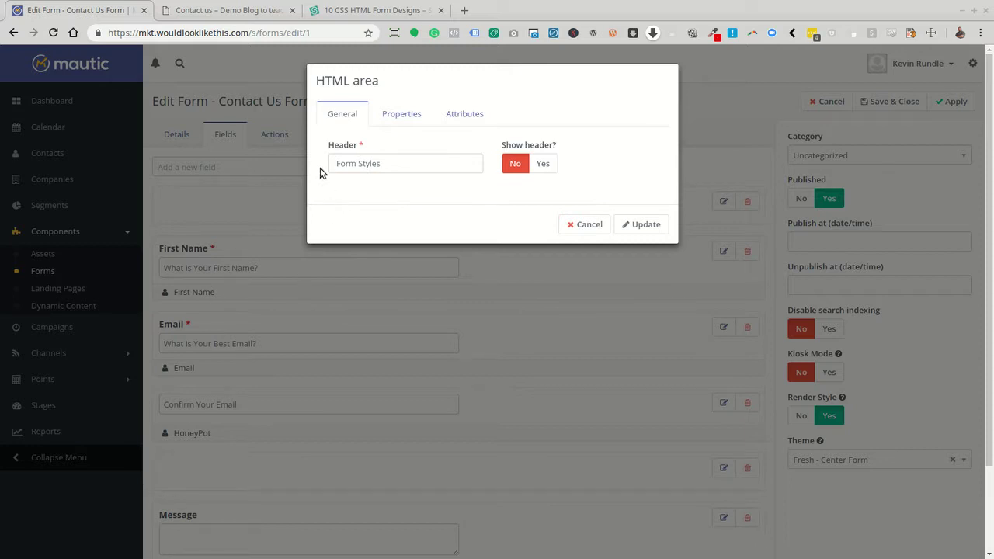
click(394, 117)
drag(337, 176, 426, 222)
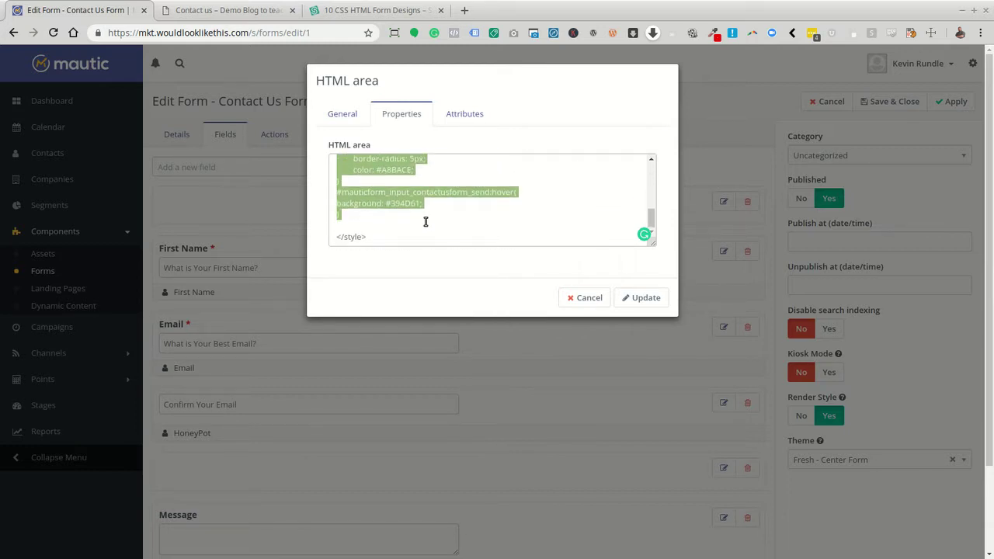
key(ctrl+v)
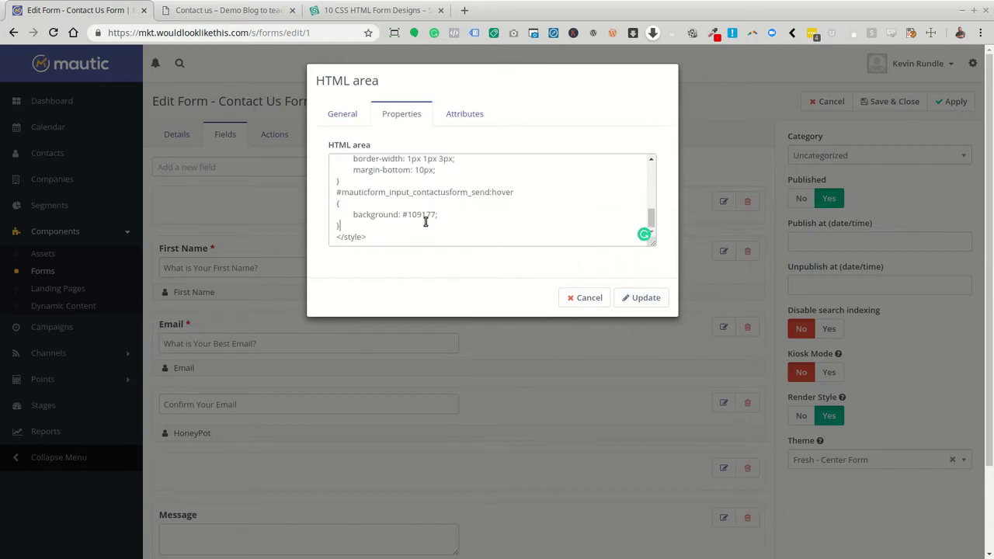
click(657, 300)
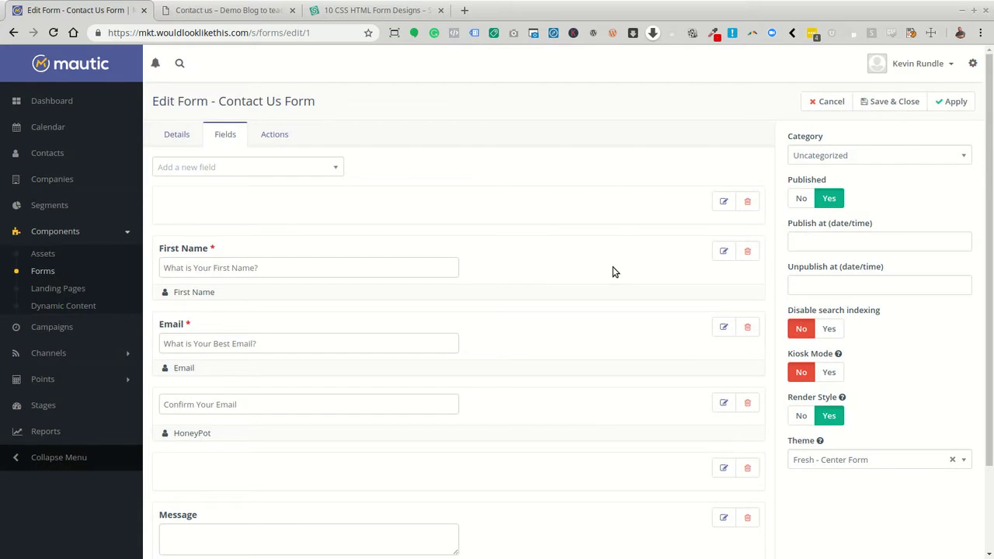
click(938, 108)
click(222, 10)
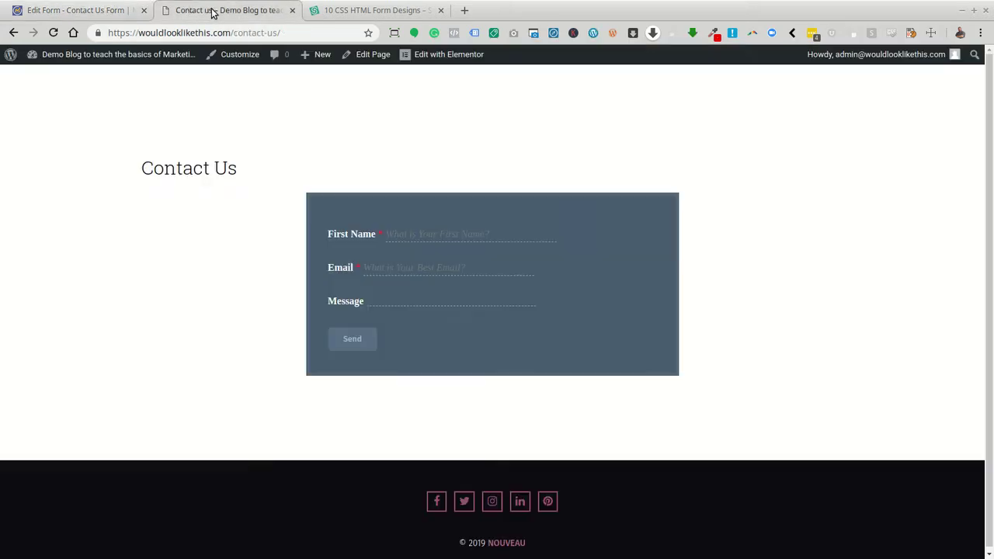
click(51, 33)
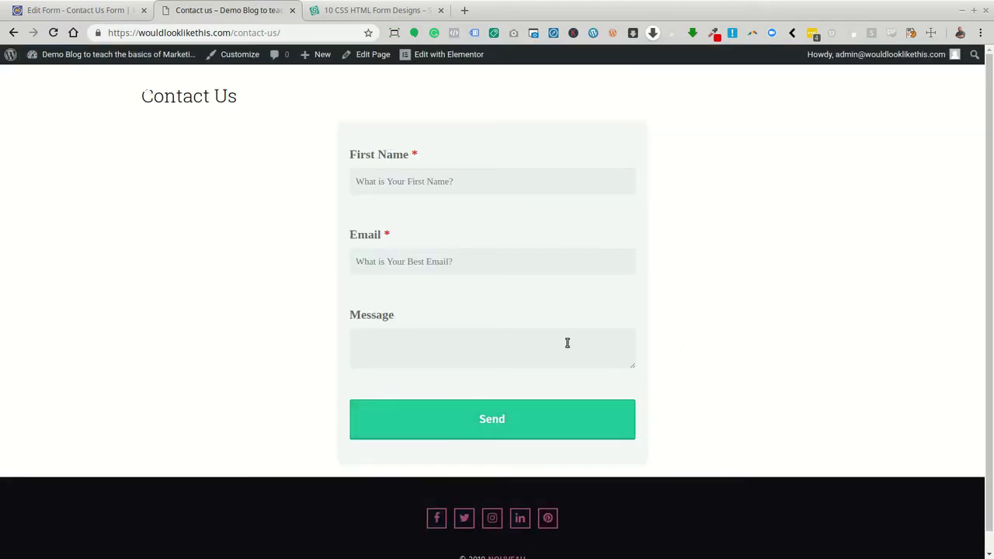
- Set the form wrapper's max-width to 850px in the Form Styles CSS and apply the form changes
click(89, 9)
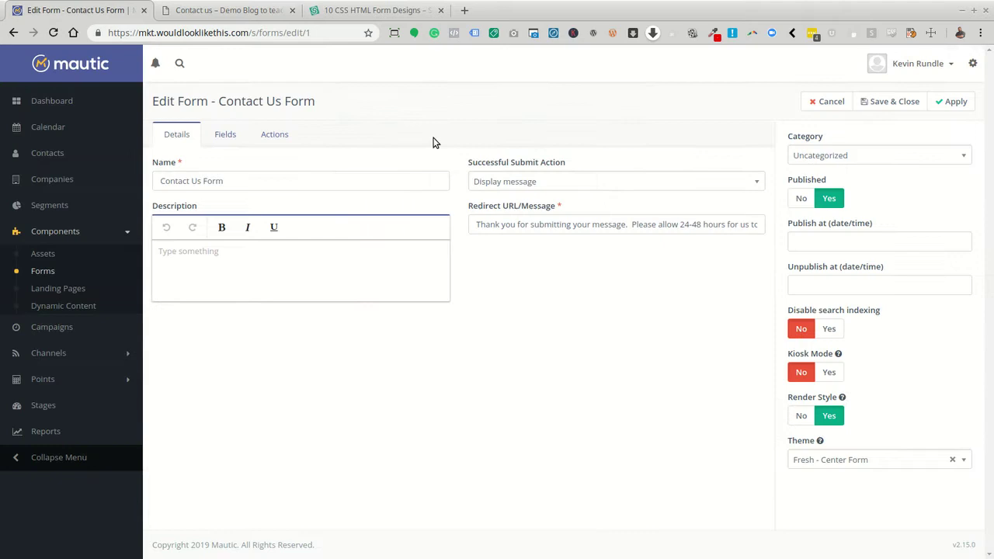
click(226, 133)
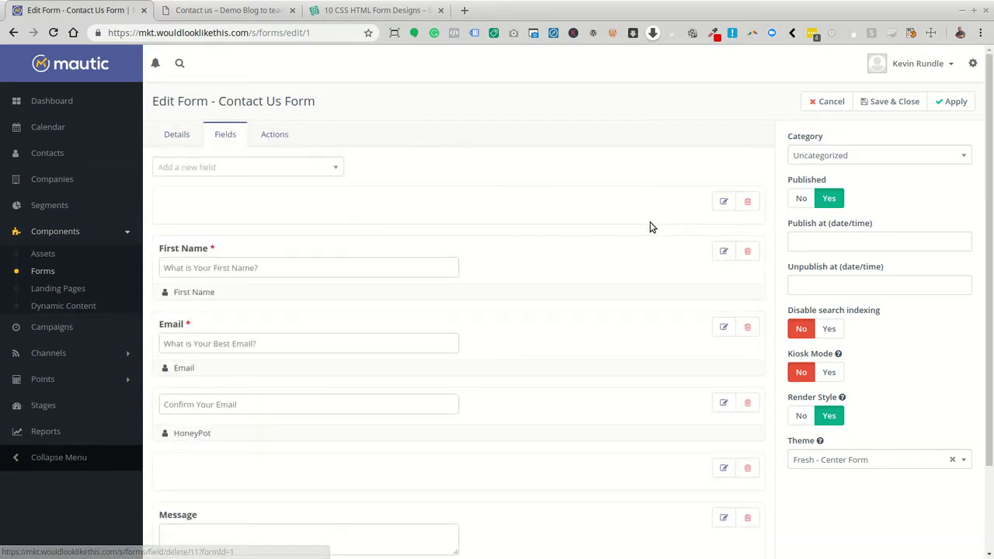
click(723, 201)
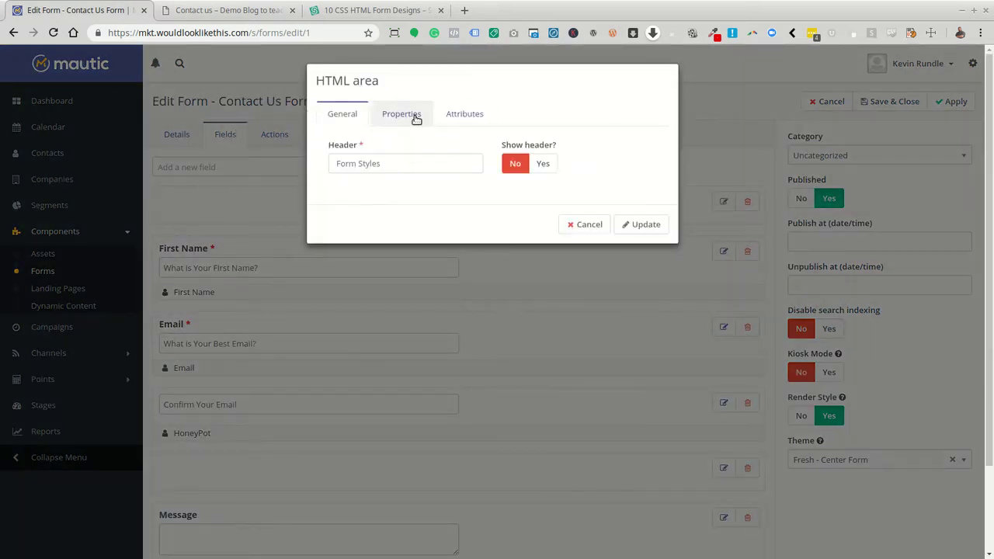
click(416, 116)
click(400, 186)
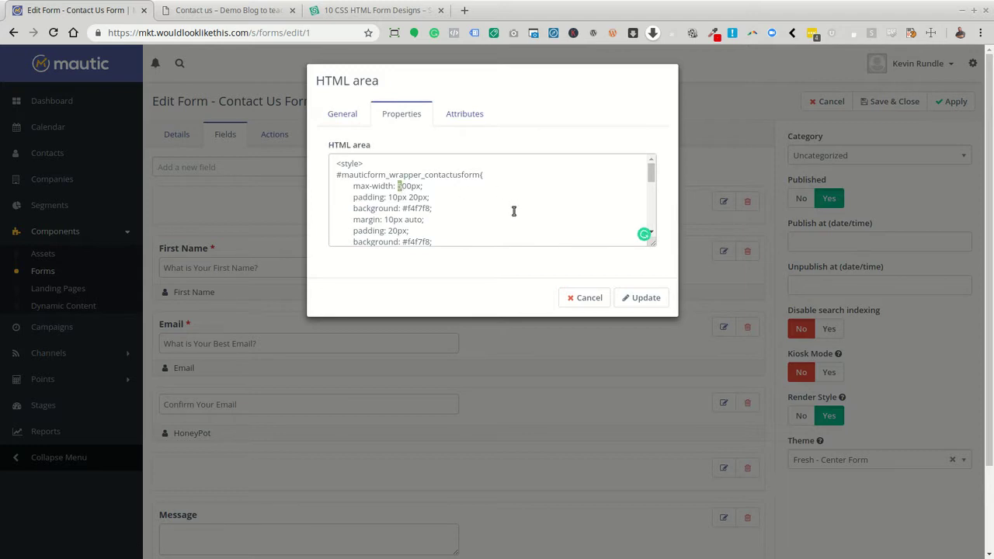
text(85)
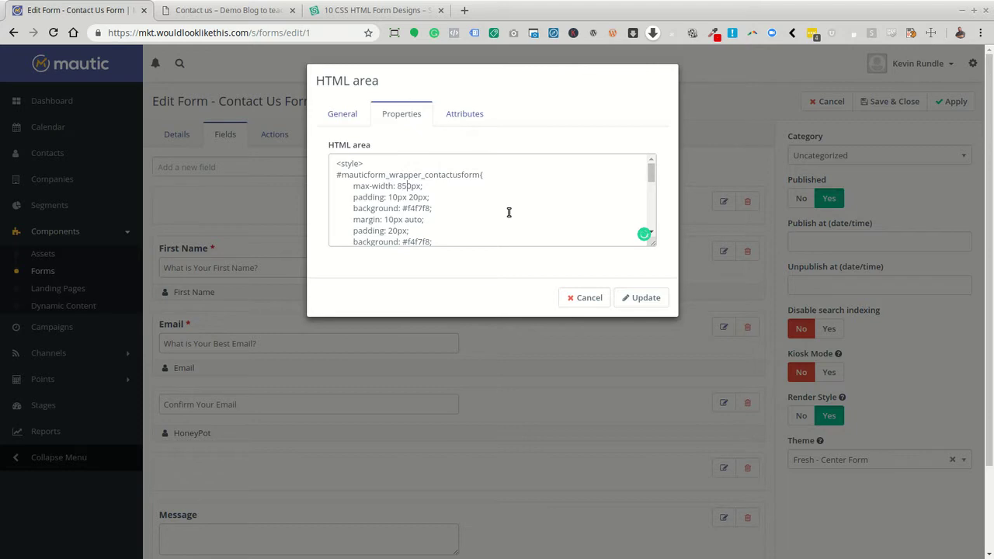
click(647, 299)
click(954, 101)
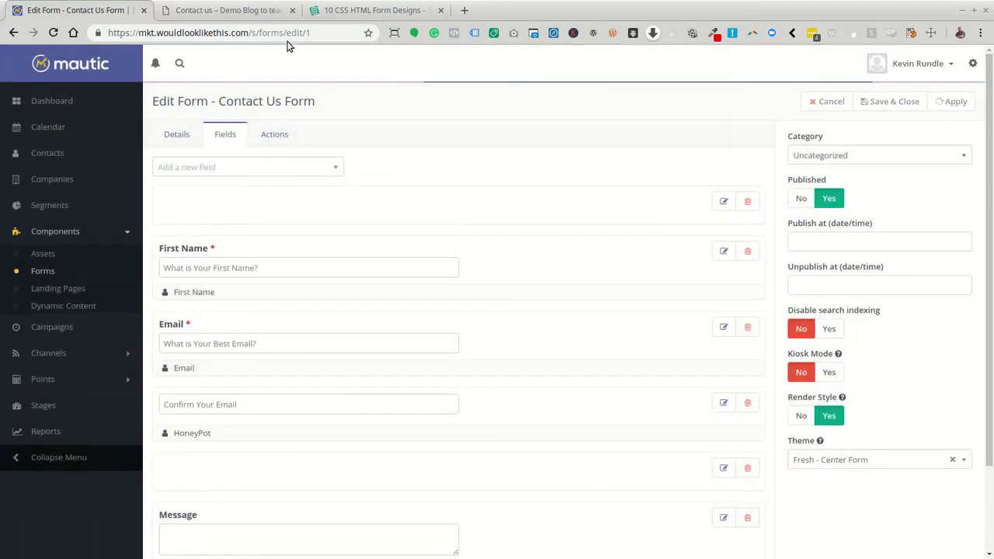
- Reload the live Contact Us page and look over the form's new width
click(241, 12)
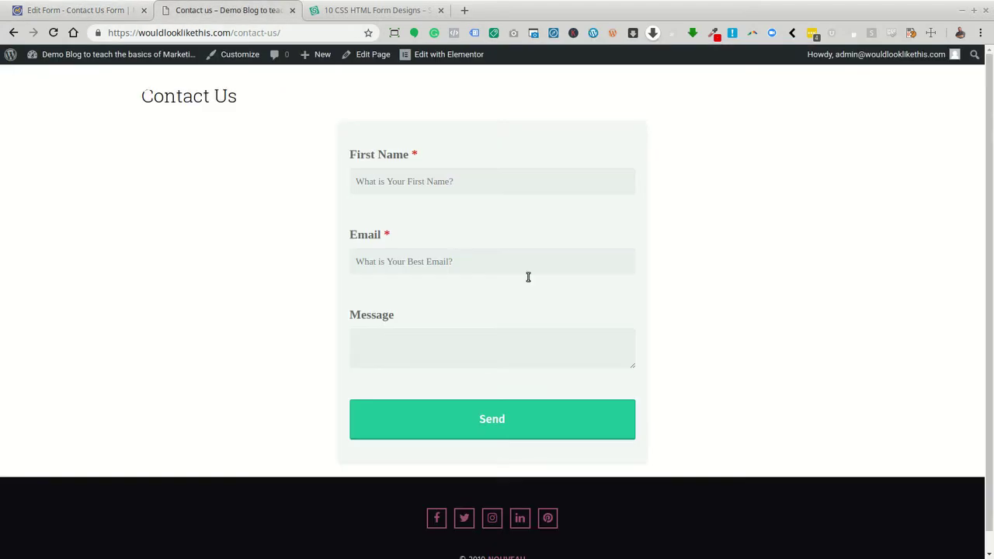
click(53, 33)
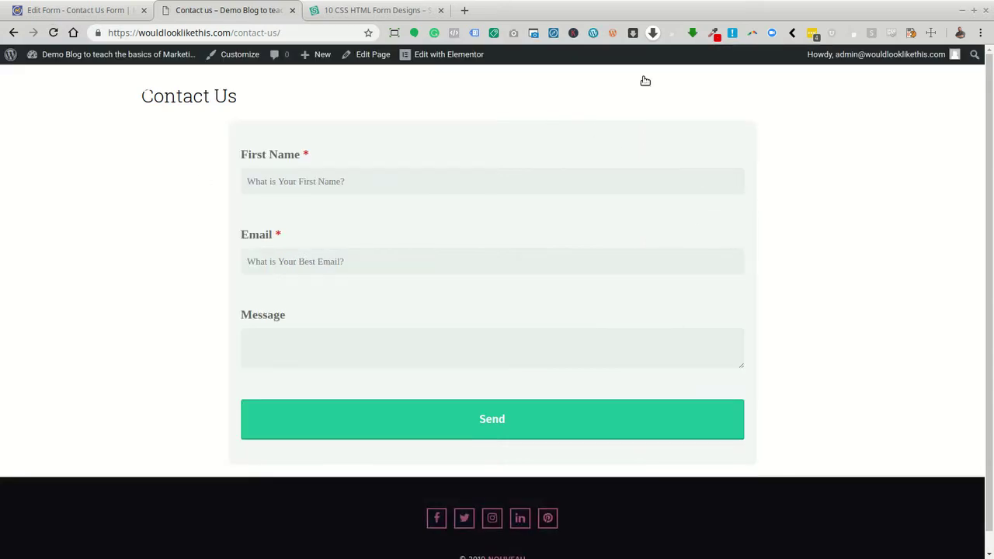
scroll(479, 330, down, 1)
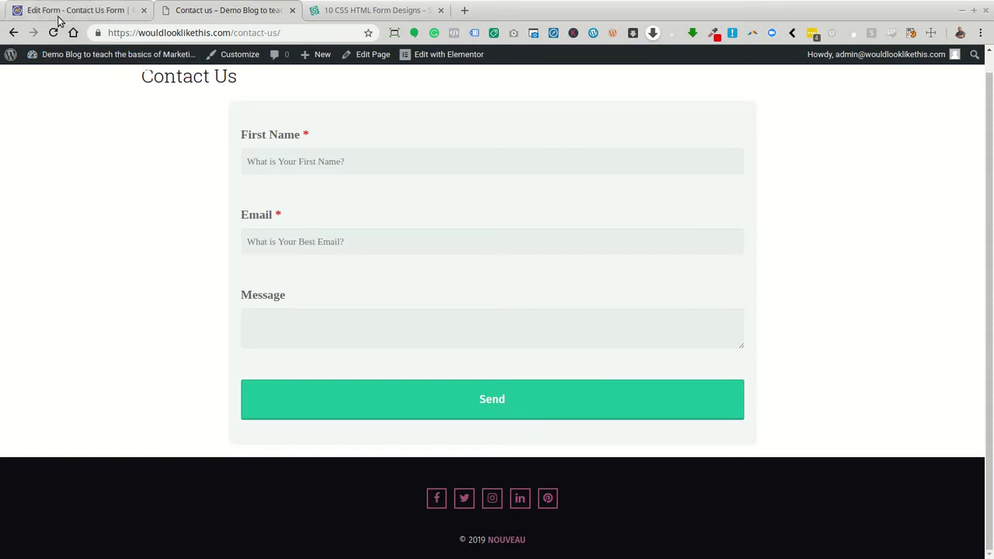
- Browse Sanwebe's CSS form designs page from the Form Style 4 code to the Form Style 5 preview
click(404, 17)
scroll(264, 264, down, 8)
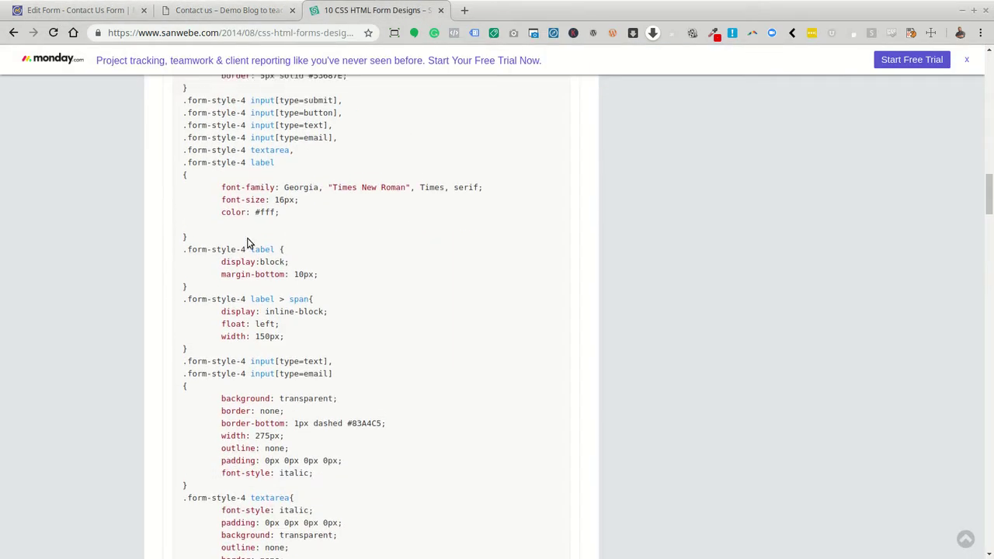
scroll(251, 231, down, 8)
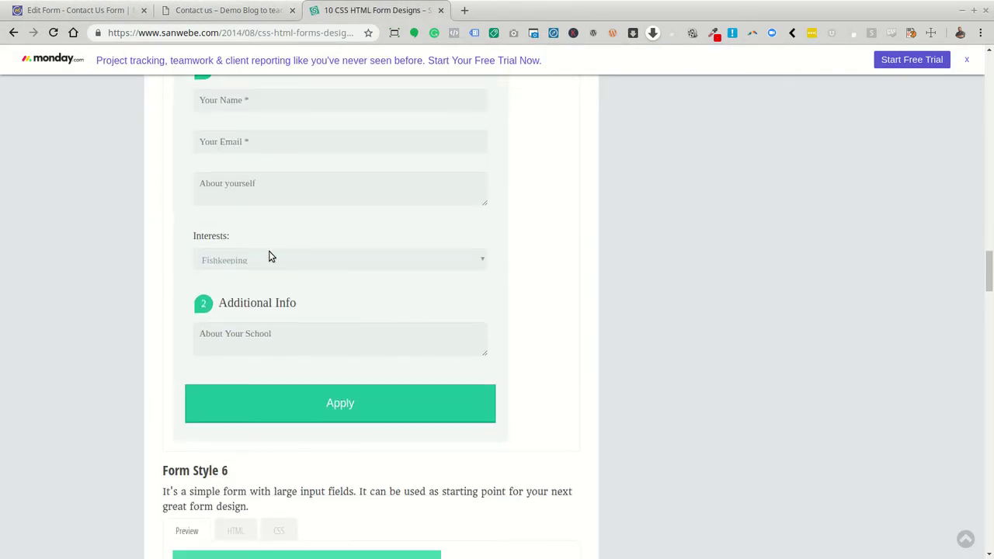
scroll(237, 250, up, 3)
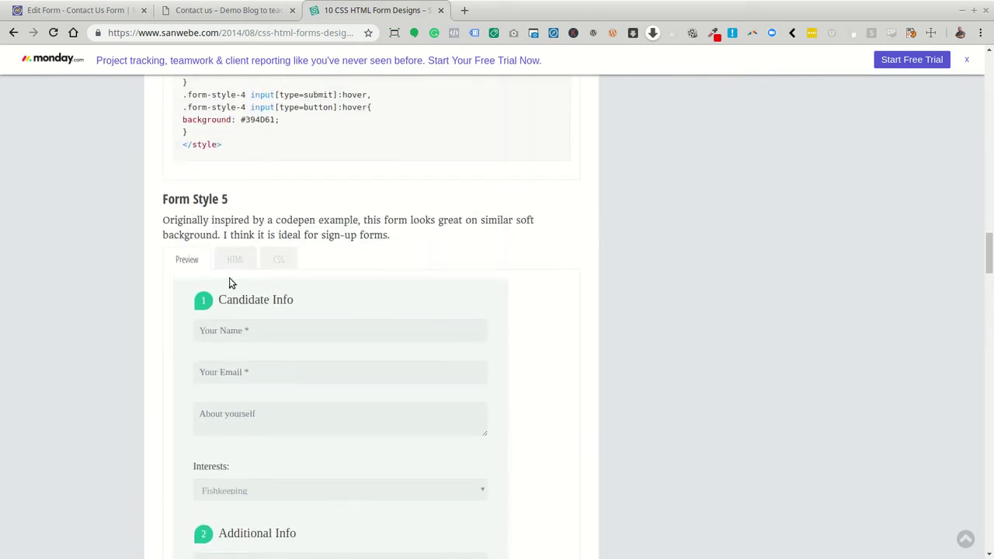
- Delete all CSS rules above the #mauticform_input_contactusform_send rule in the Form Styles HTML area, including the leftover blank line
click(87, 11)
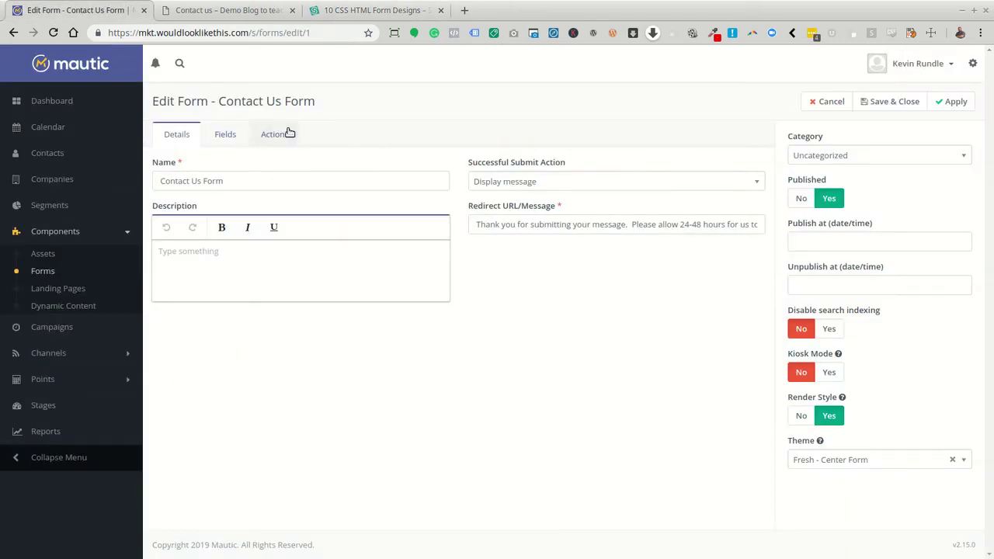
click(225, 133)
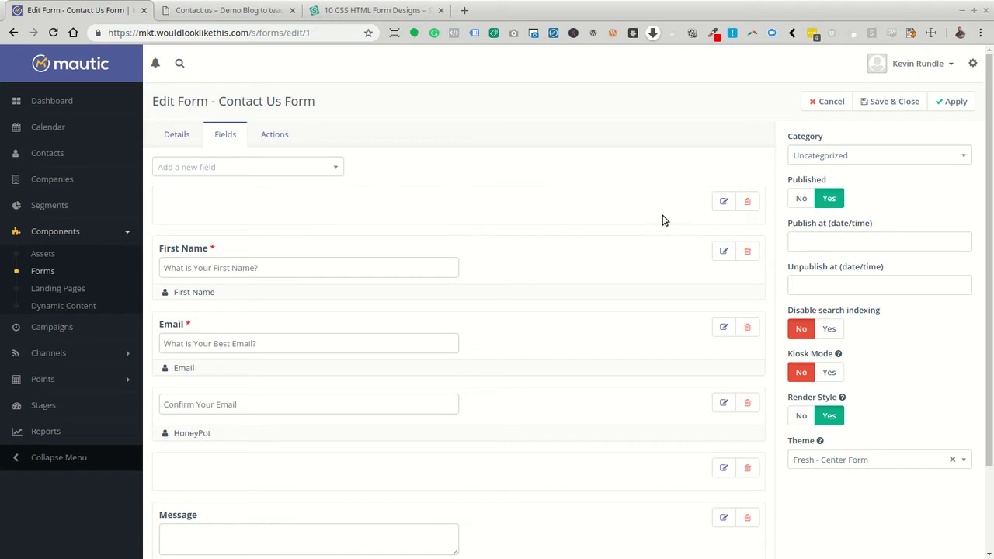
click(723, 202)
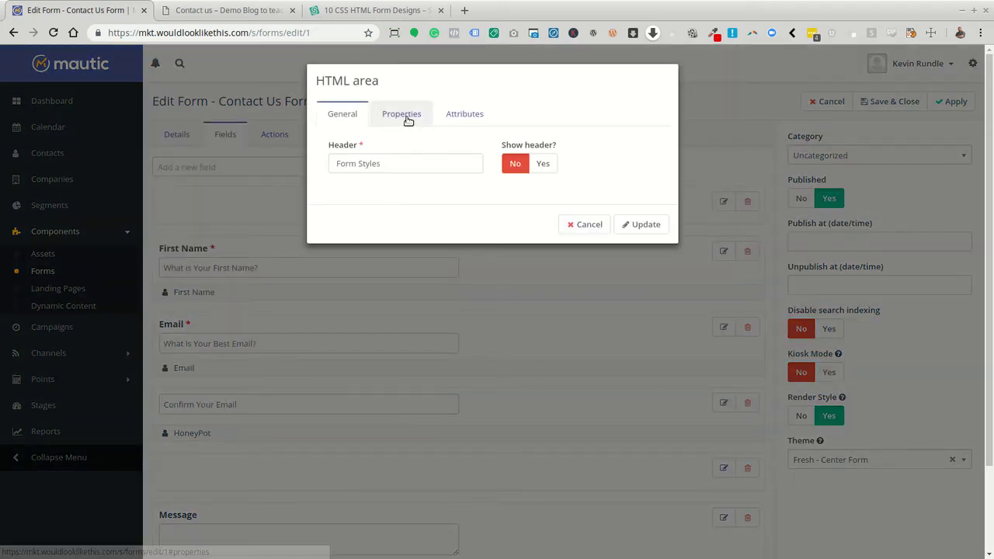
click(406, 116)
drag(333, 175, 437, 195)
scroll(459, 215, down, 5)
scroll(455, 233, down, 10)
scroll(443, 191, up, 3)
scroll(445, 191, up, 1)
key(Delete)
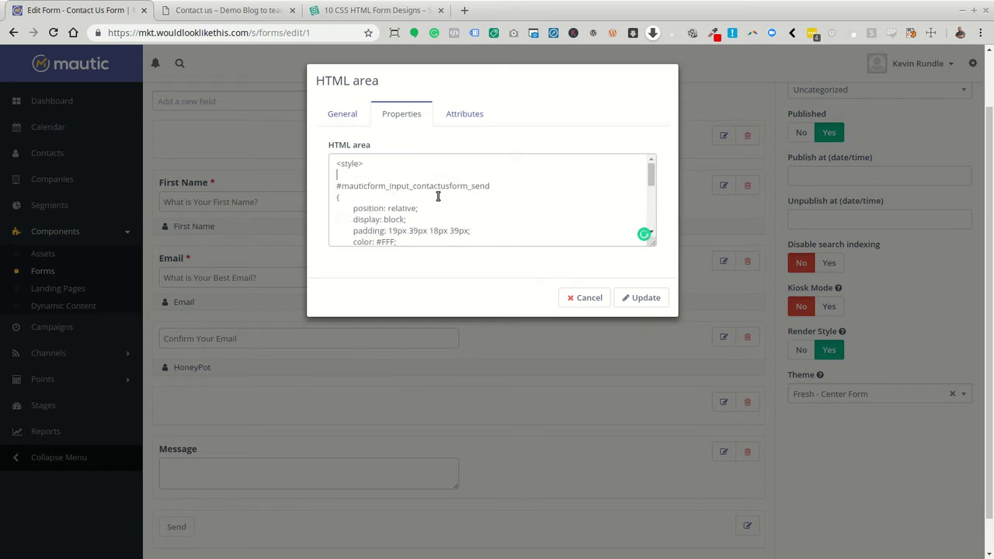
click(339, 186)
key(BackSpace)
- Update the HTML area with the button-only CSS, apply the form and reload the live Contact Us page
click(642, 297)
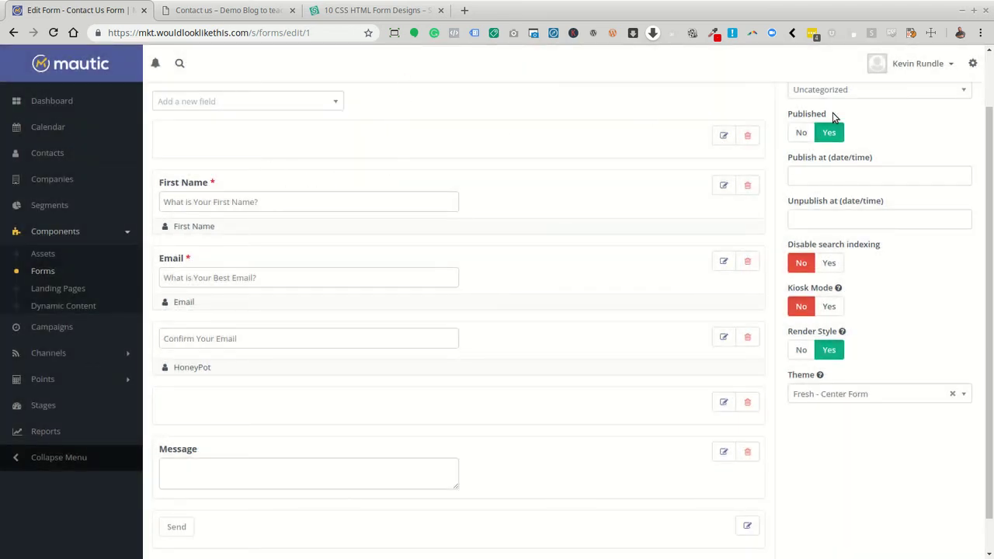
scroll(873, 151, up, 1)
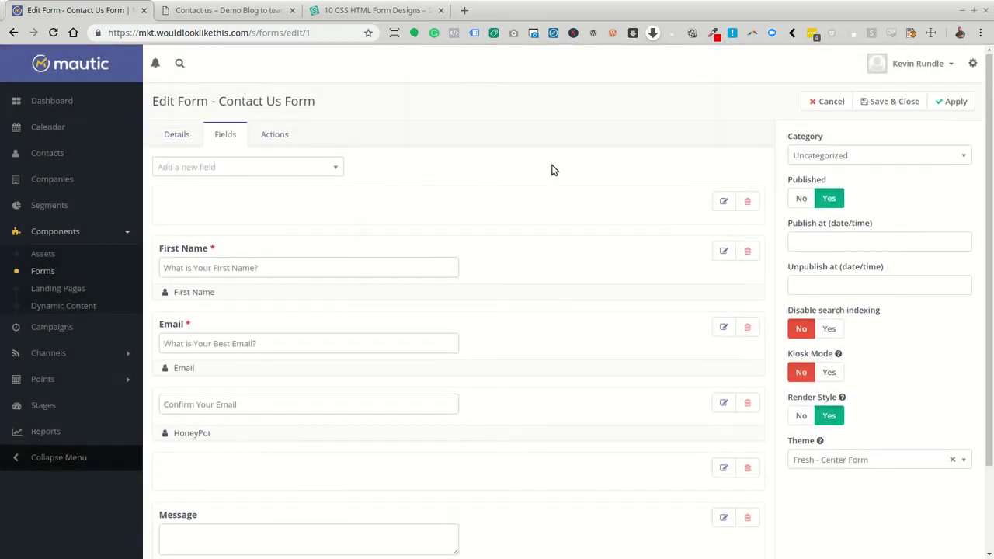
click(949, 103)
click(225, 11)
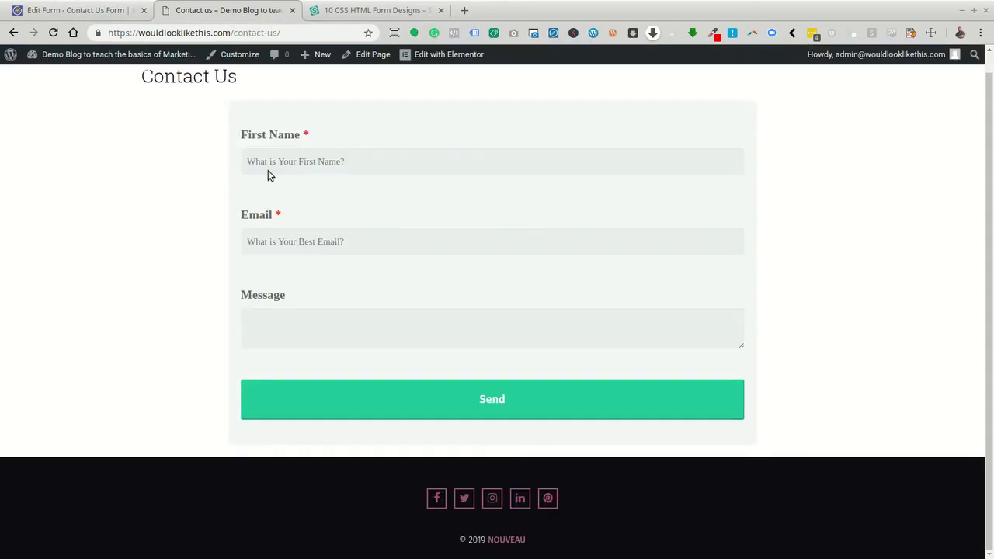
click(53, 33)
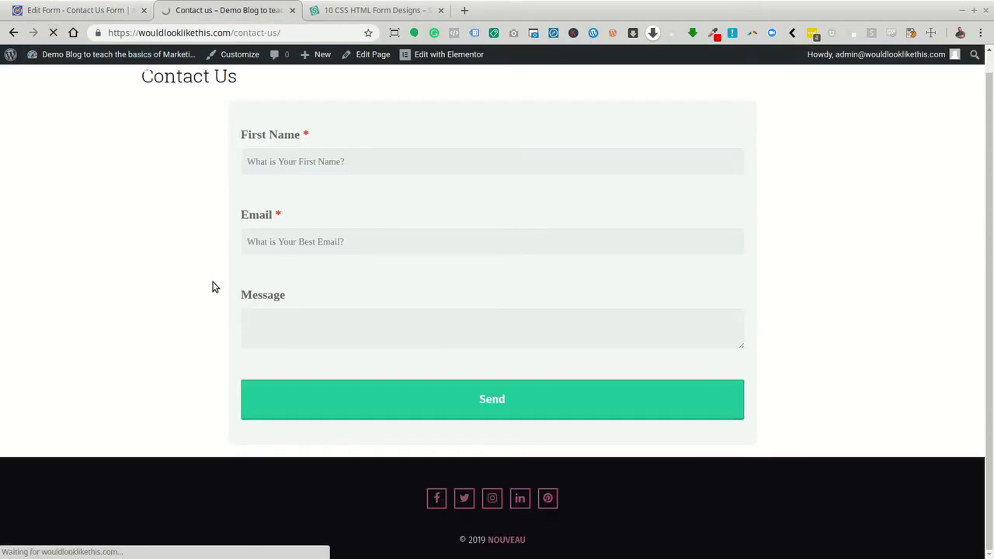